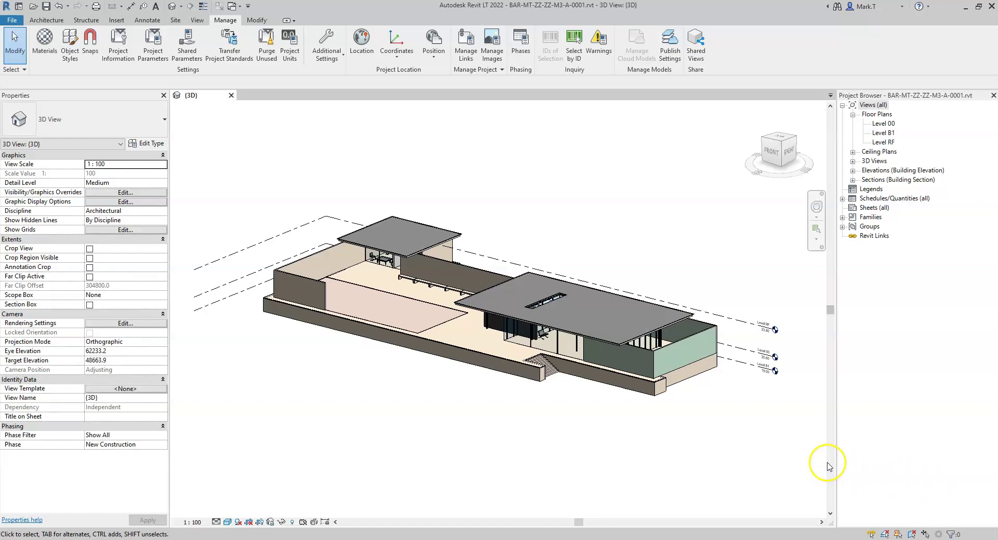
left_click(711, 444)
scroll(675, 434, "up", 1)
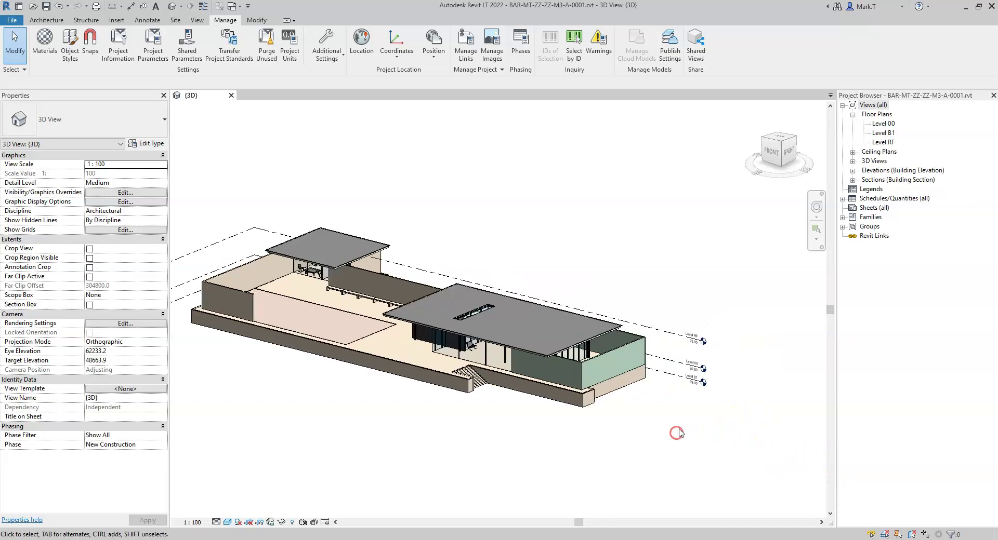
scroll(742, 390, "up", 2)
scroll(748, 391, "up", 1)
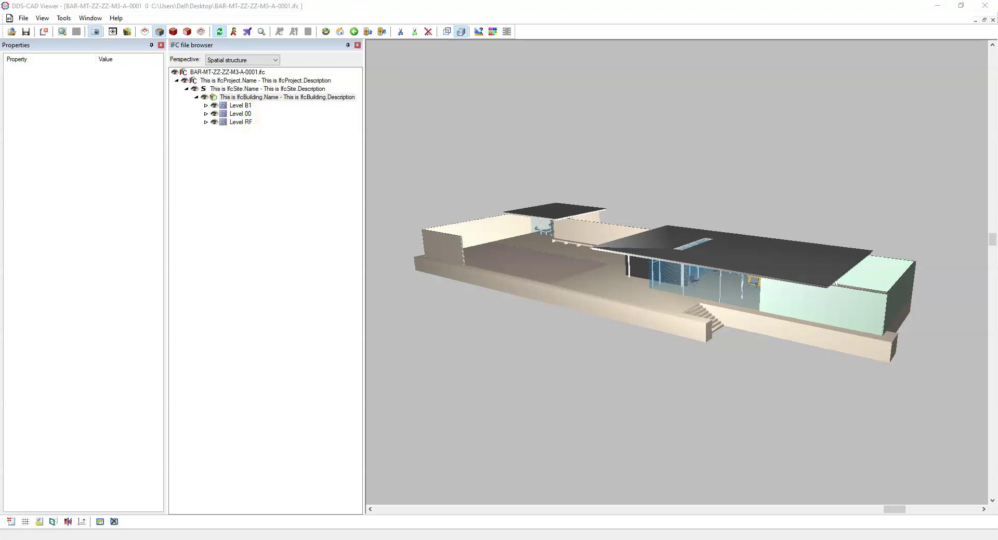
- Switch to DDS-CAD Viewer and select Level 00 in the IFC spatial structure to examine its properties
left_click(240, 113)
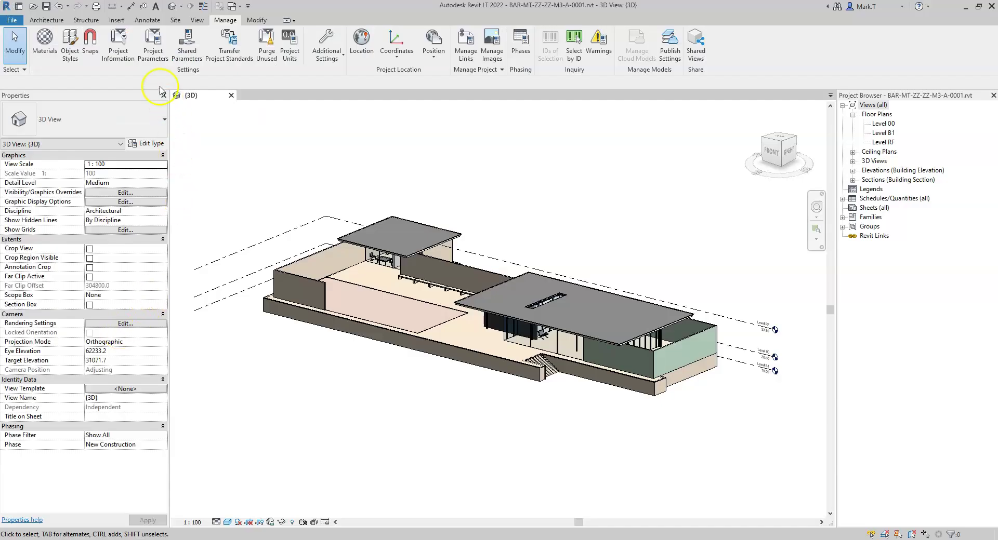
- Switch to Revit and modify the IfcObjectType project parameter so that it also applies to the Levels category
left_click(157, 50)
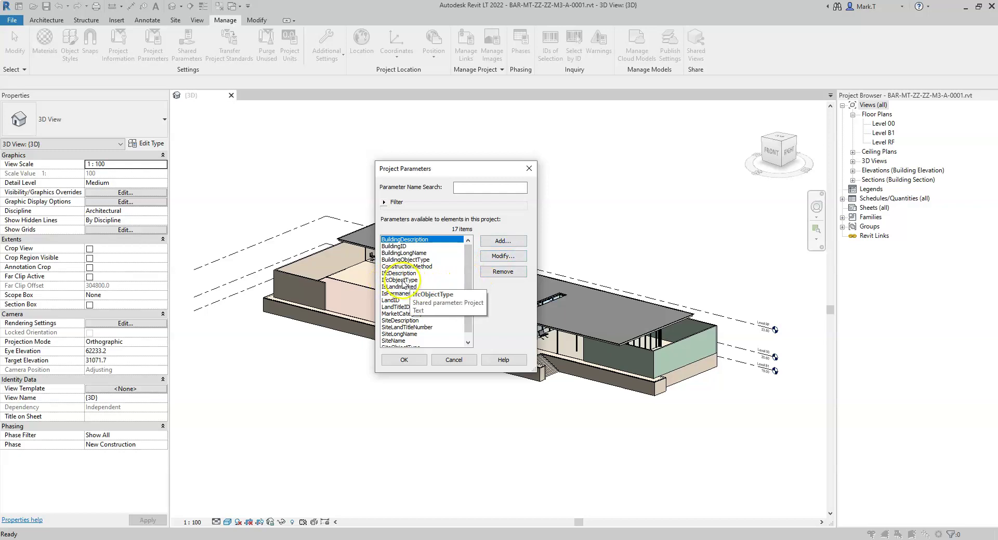
left_click(403, 281)
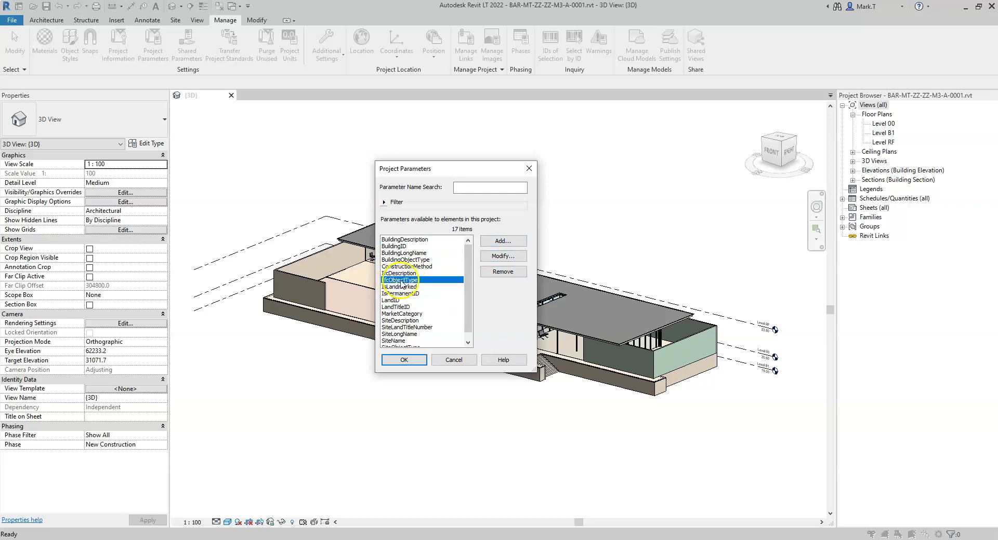
left_click(498, 258)
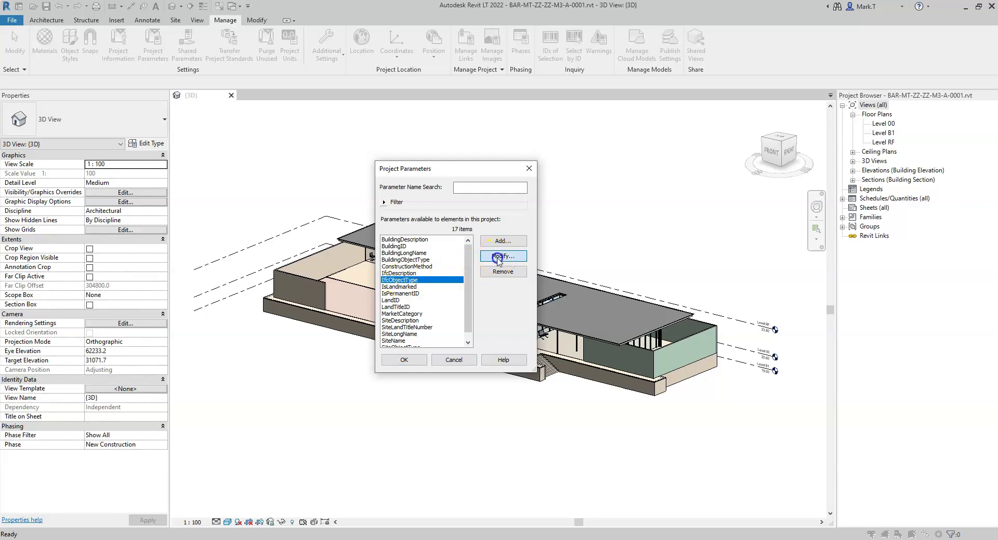
left_click_drag(630, 200, 631, 265)
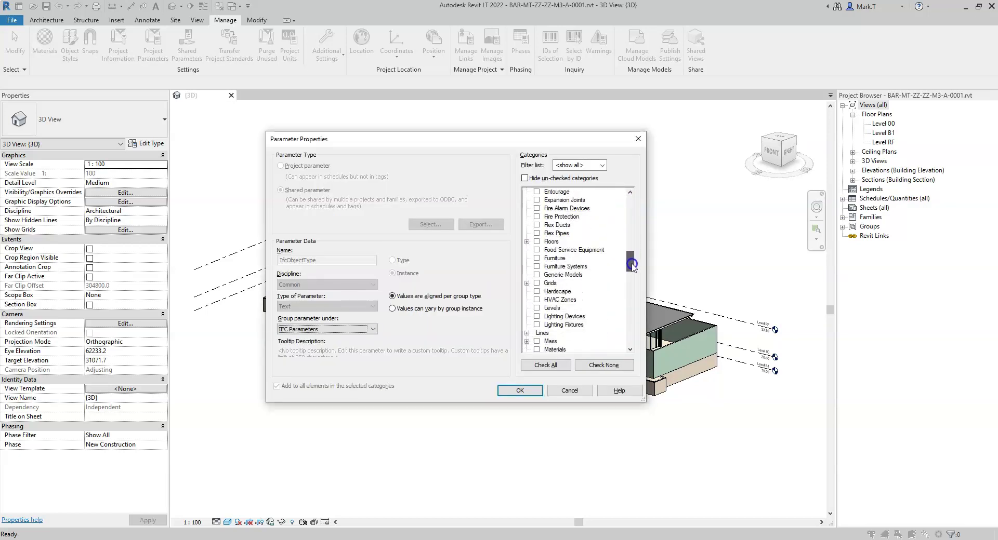
left_click(536, 308)
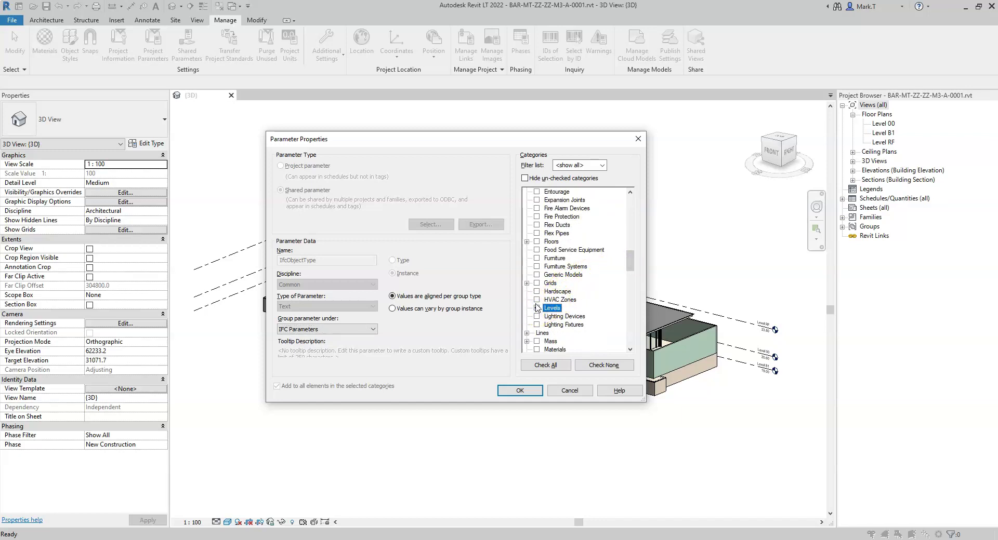
left_click(519, 391)
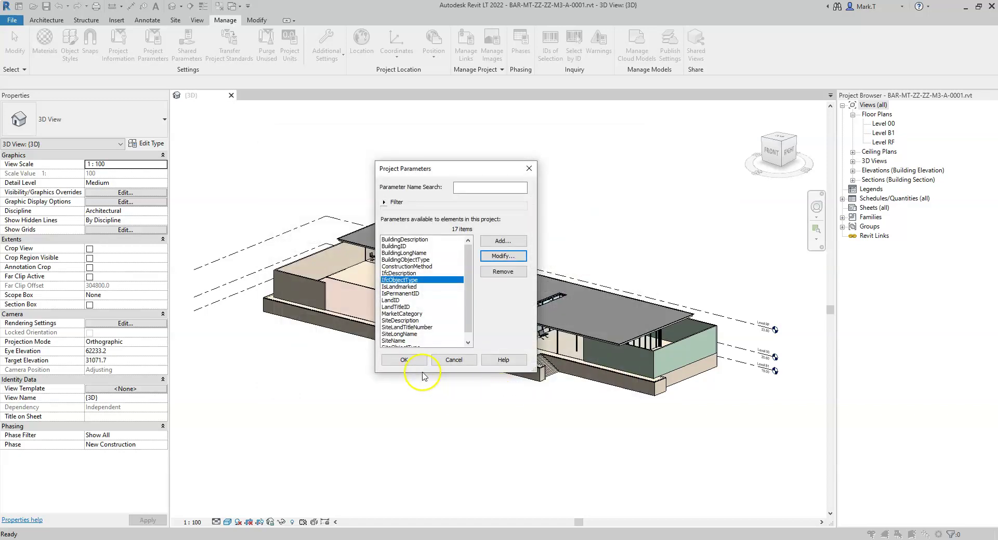
left_click(410, 361)
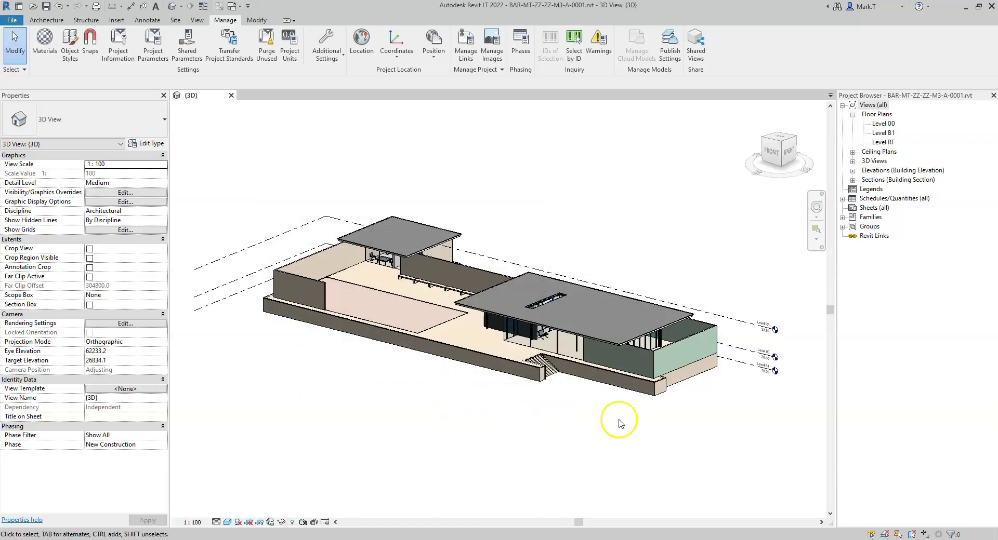
- Set the IfcObjectType of Level 00 to Storey and apply it
left_click(739, 364)
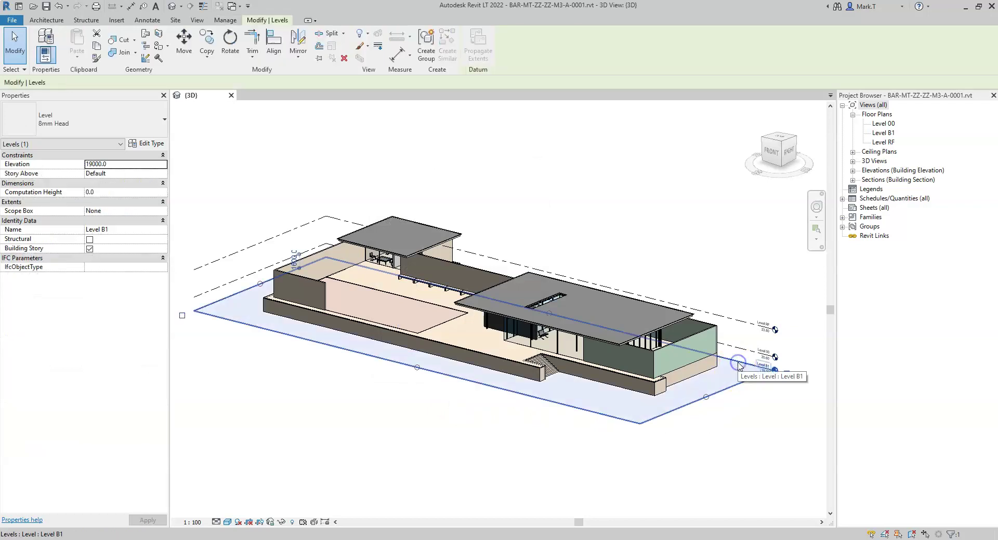
left_click(745, 353)
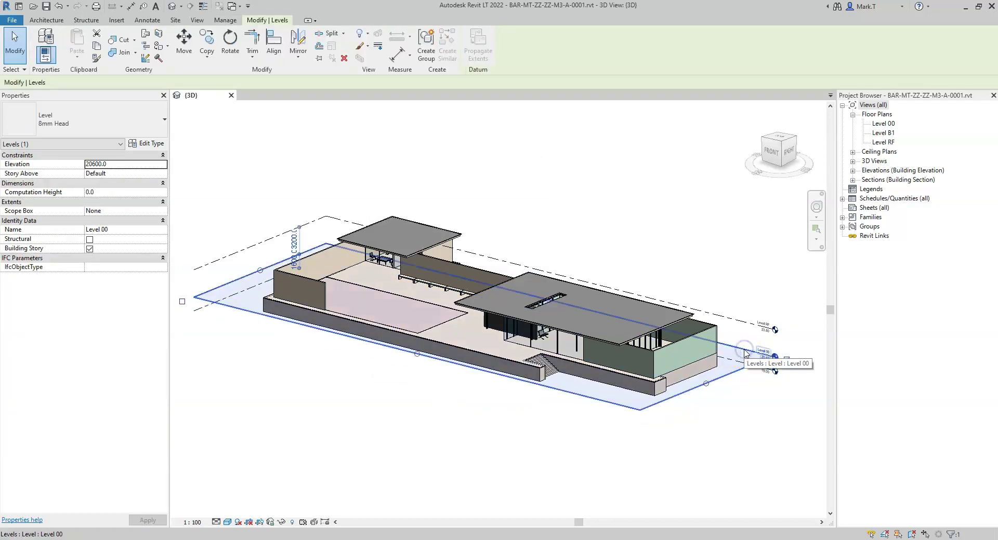
left_click(52, 272)
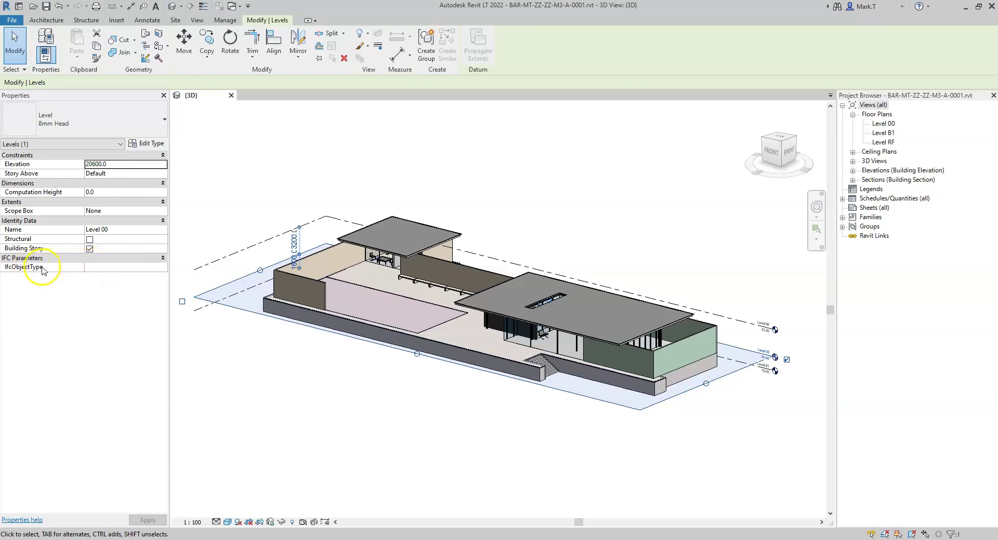
left_click(101, 268)
type("S")
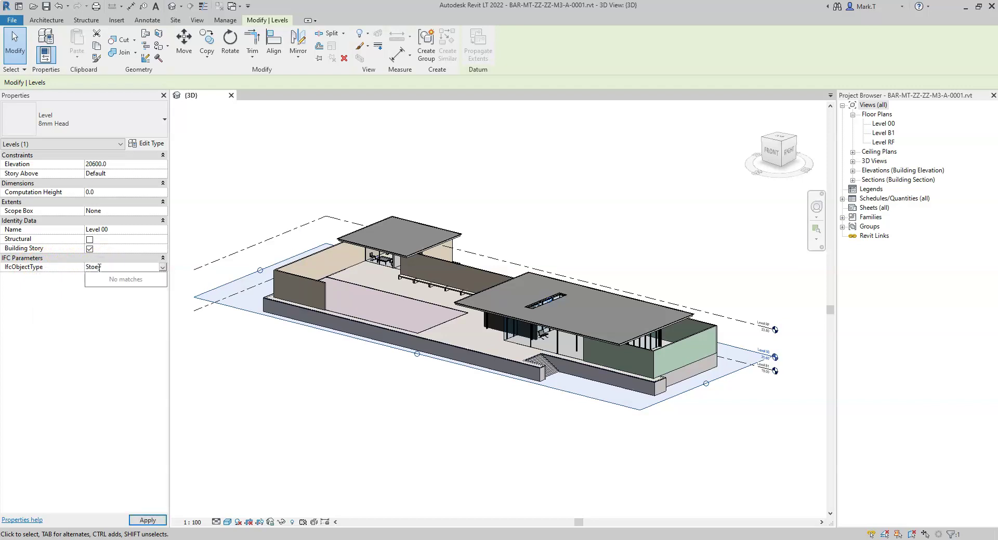
type("torey")
key("Return")
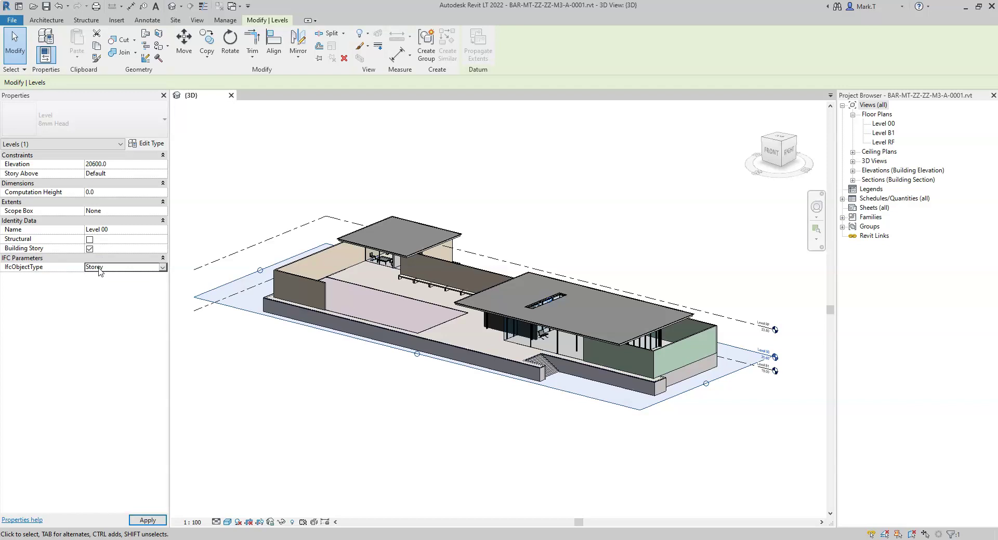
left_click(148, 520)
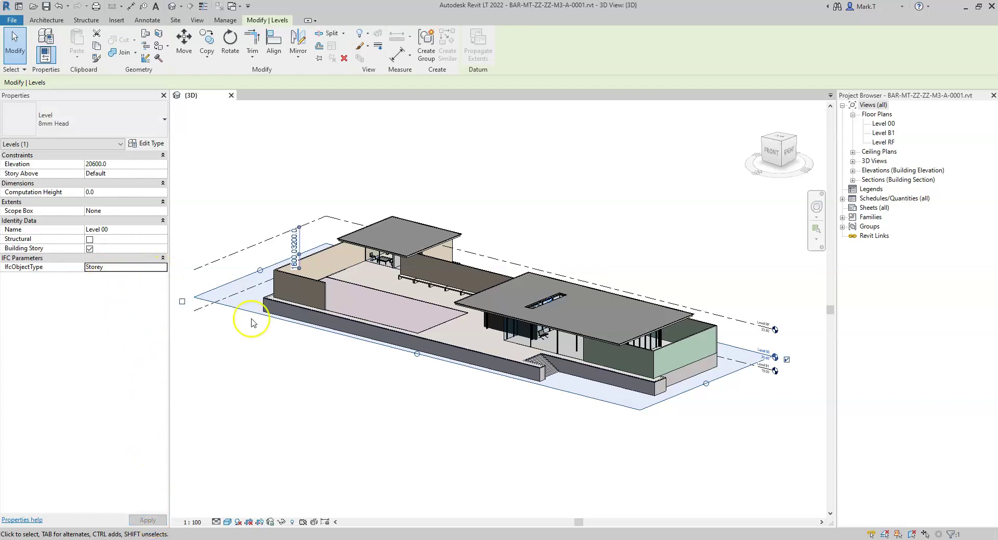
- Add the basement and roof levels to the selection and set IfcObjectType to Storey for all three levels
left_click(764, 372, "ctrl")
left_click(759, 327, "ctrl")
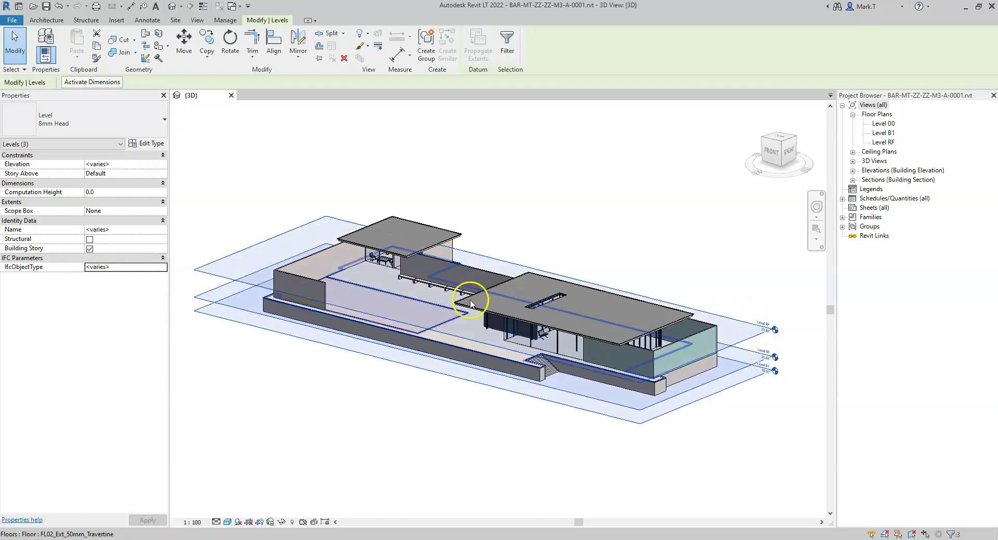
left_click(129, 267)
left_click(162, 267)
left_click(94, 277)
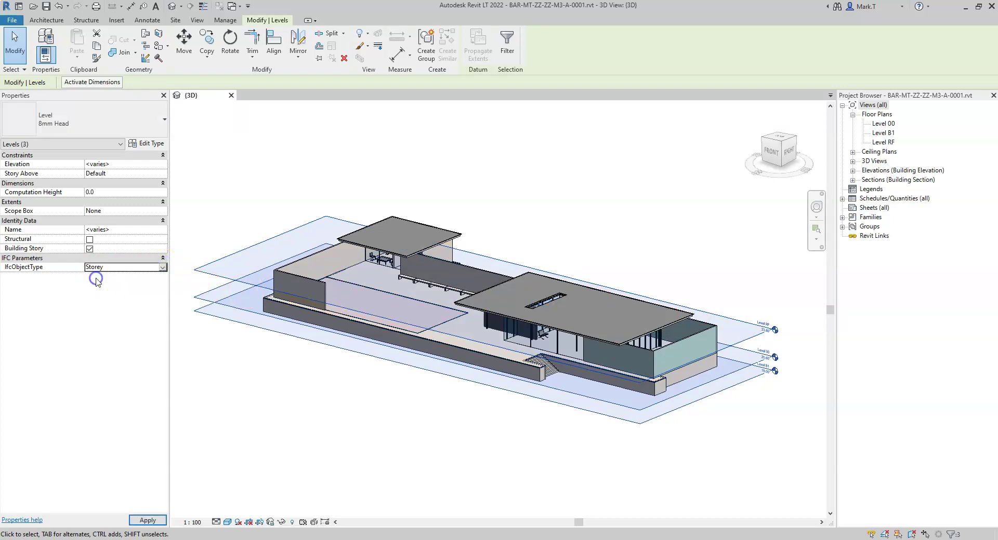
left_click(146, 521)
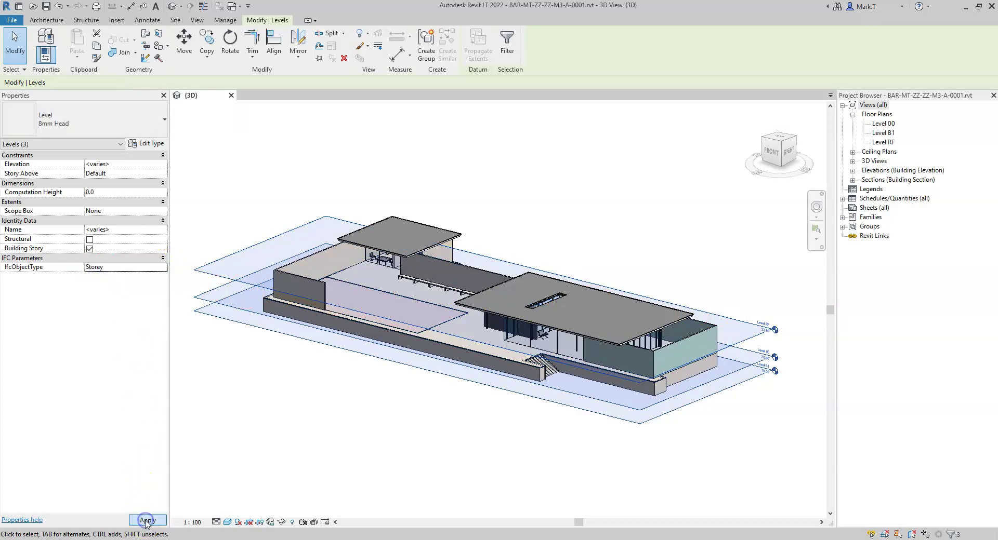
left_click(247, 382)
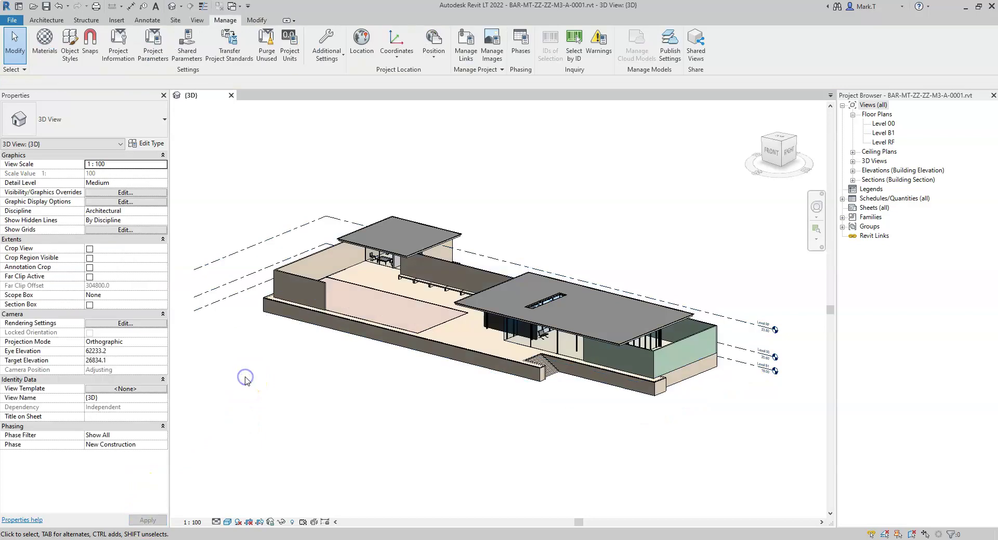
- Start a new project parameter based on the shared parameter IfcLongName from the IFC Properties group
left_click(153, 44)
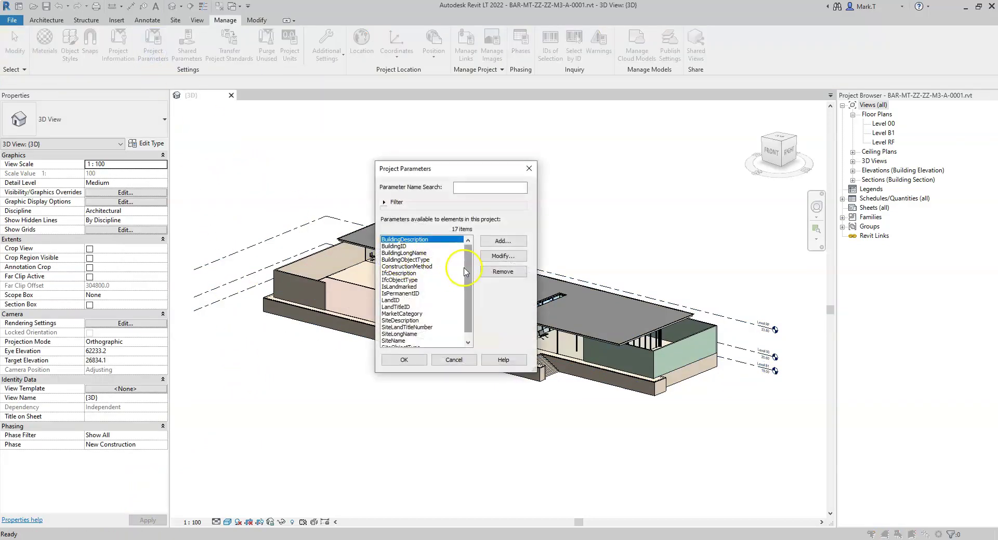
left_click(508, 242)
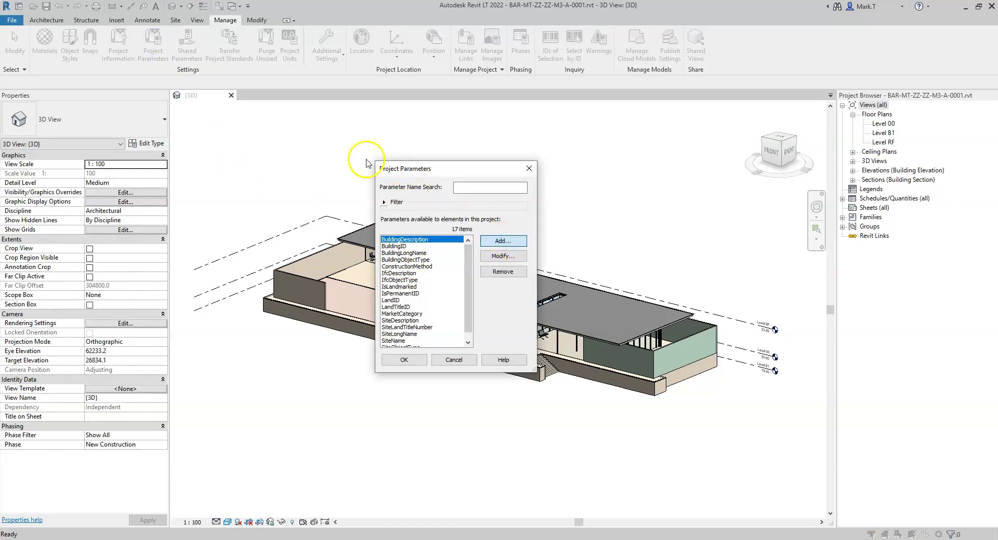
left_click(318, 191)
left_click(430, 225)
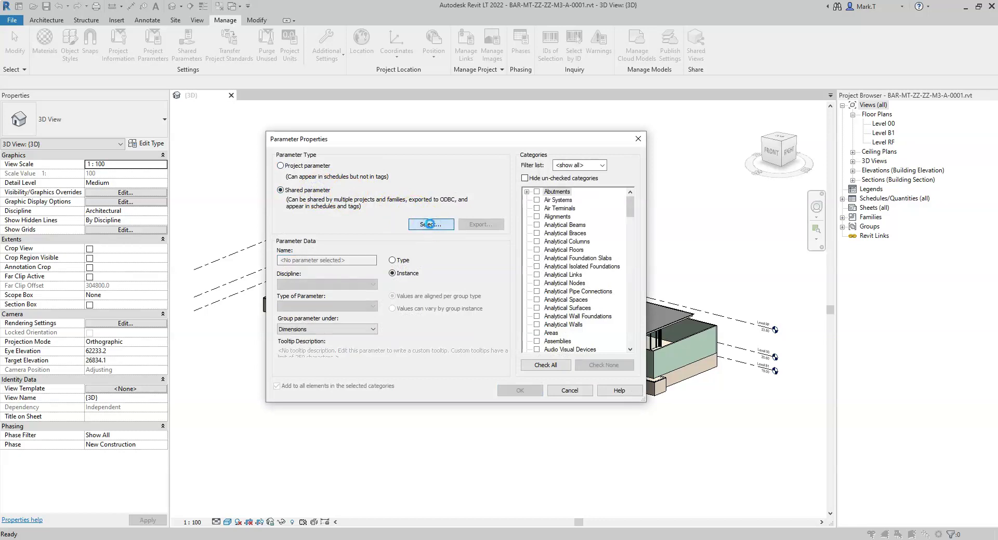
left_click(405, 273)
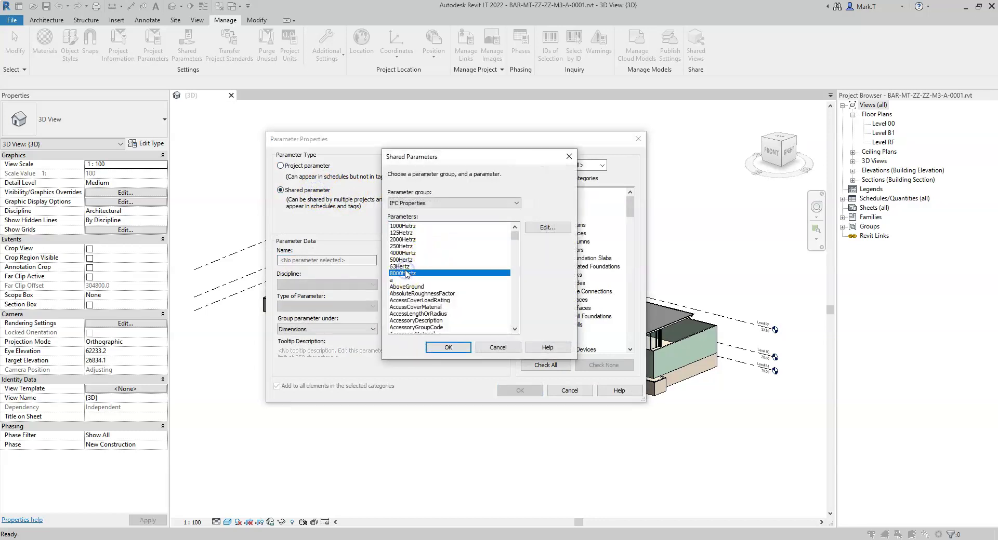
type("ifc")
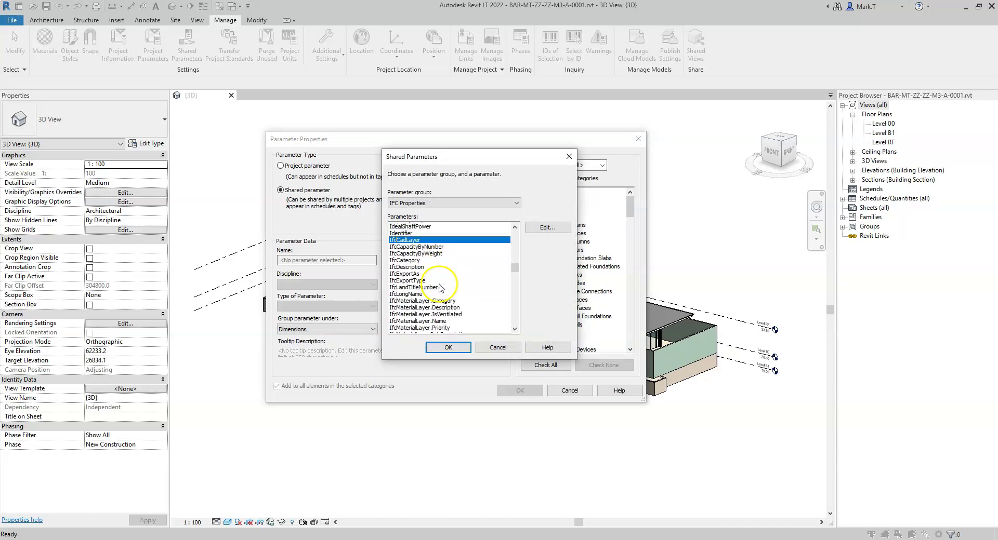
scroll(439, 288, "down", 2)
left_click(407, 260)
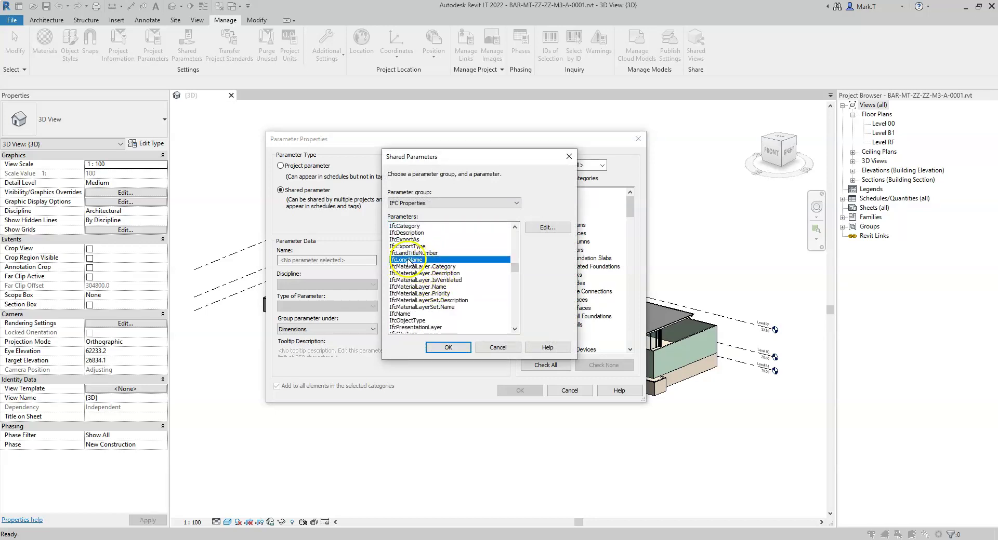
left_click(447, 347)
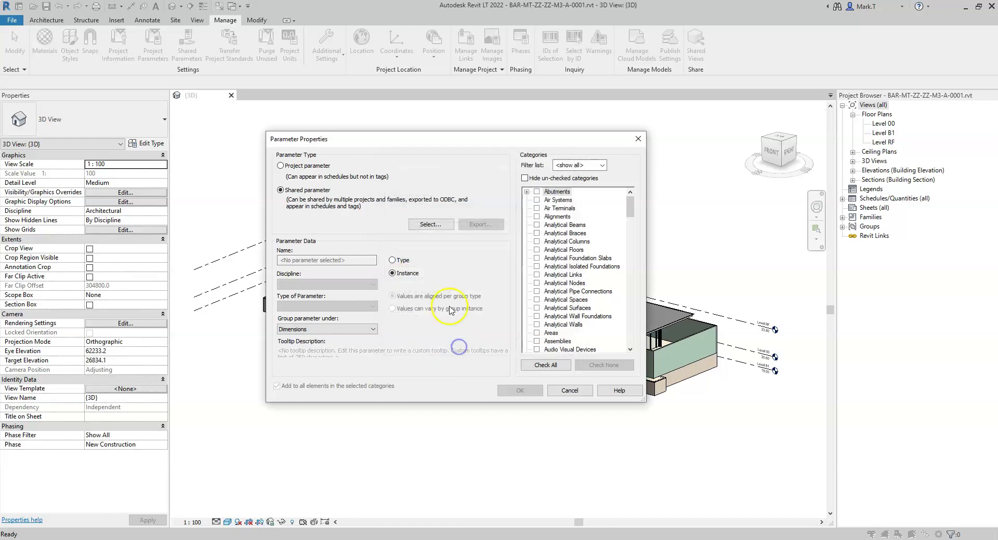
- Assign the IfcLongName parameter to the Levels category, group it under IFC Parameters and accept the project parameters
left_click(563, 292)
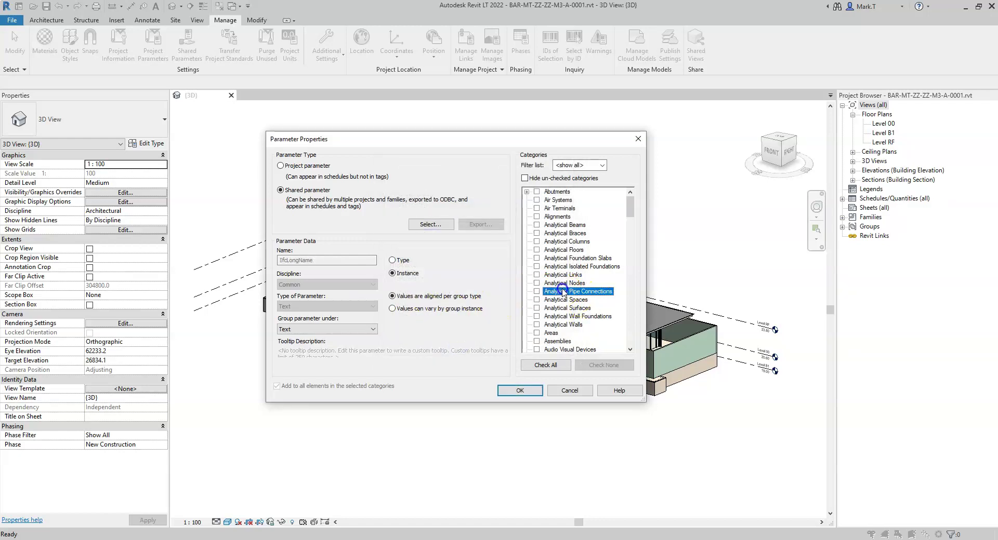
scroll(563, 292, "down", 10)
left_click(537, 333)
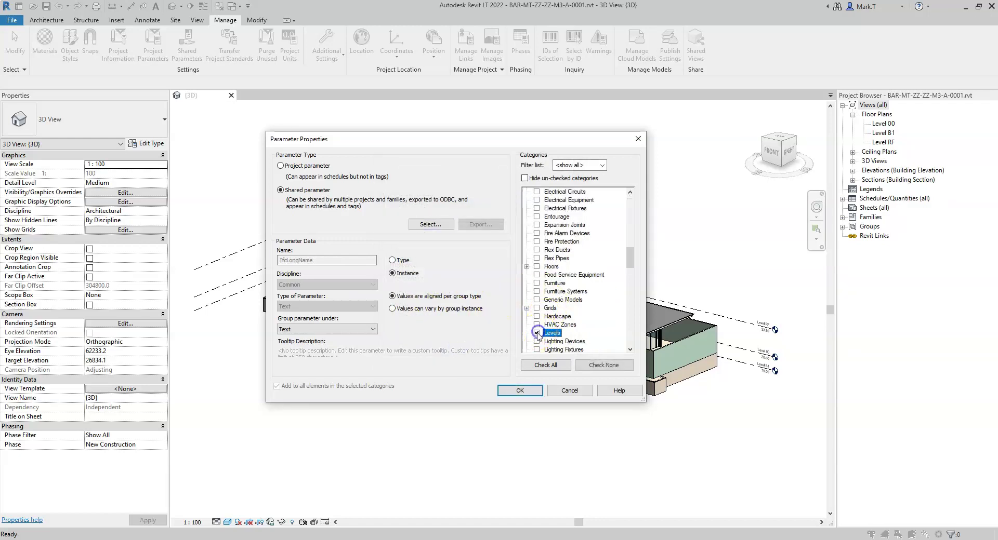
left_click(347, 334)
key("i")
key("Down")
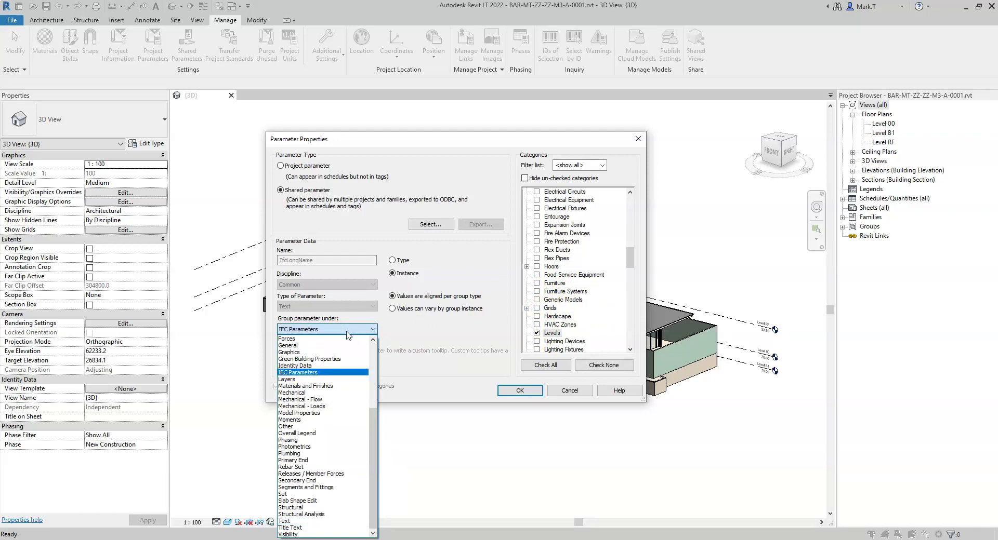
key("Return")
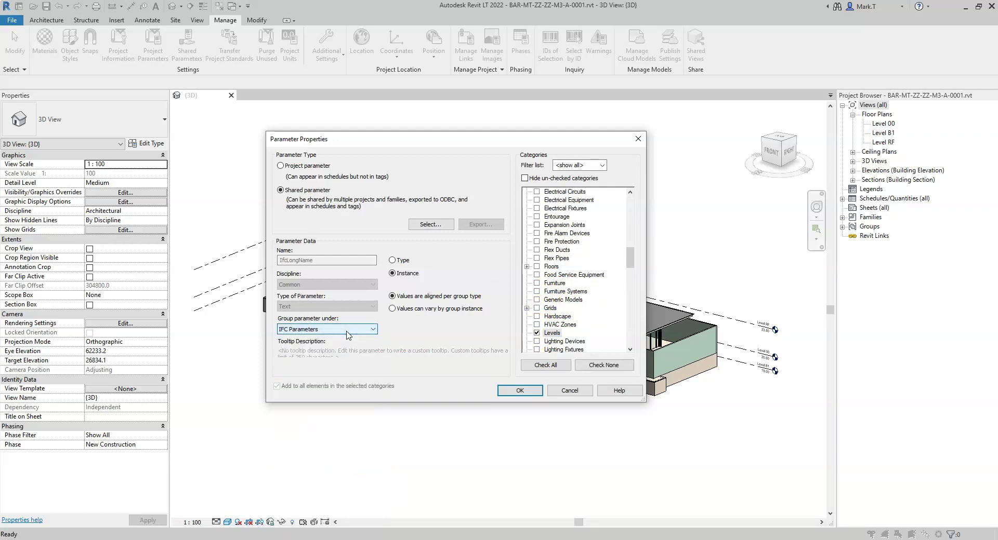
left_click(513, 392)
left_click(393, 359)
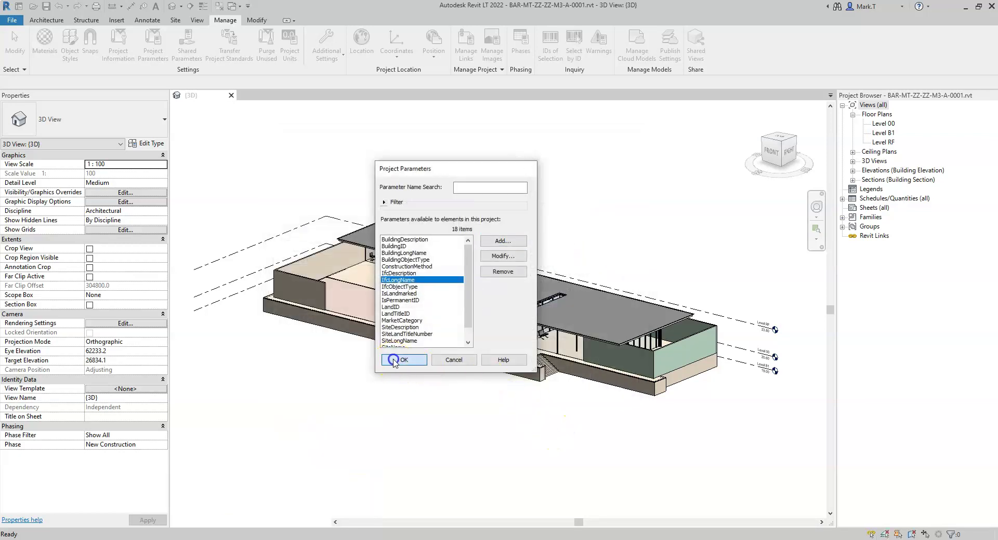
- Set the IfcLongName of Level 00 to Ground Floor and apply it
left_click(736, 357)
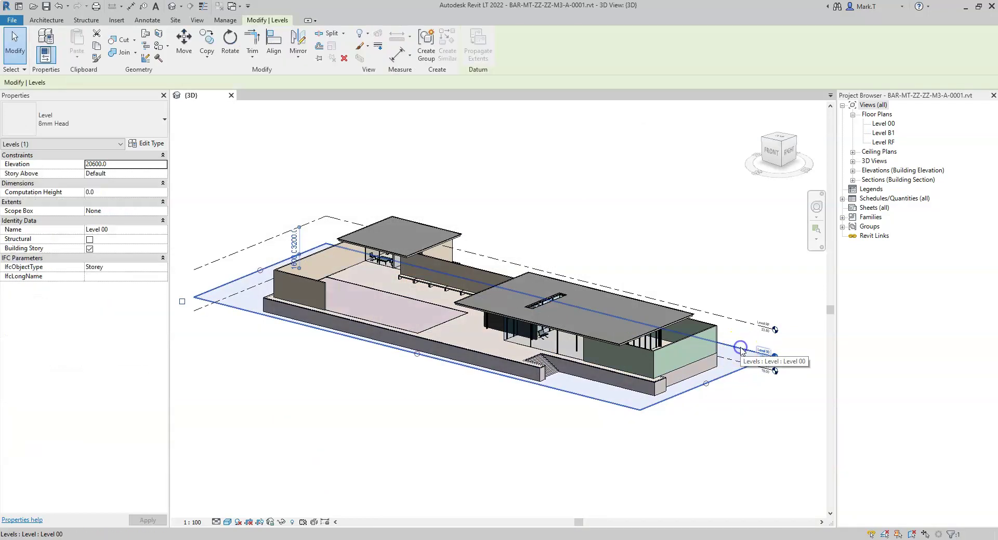
left_click(99, 278)
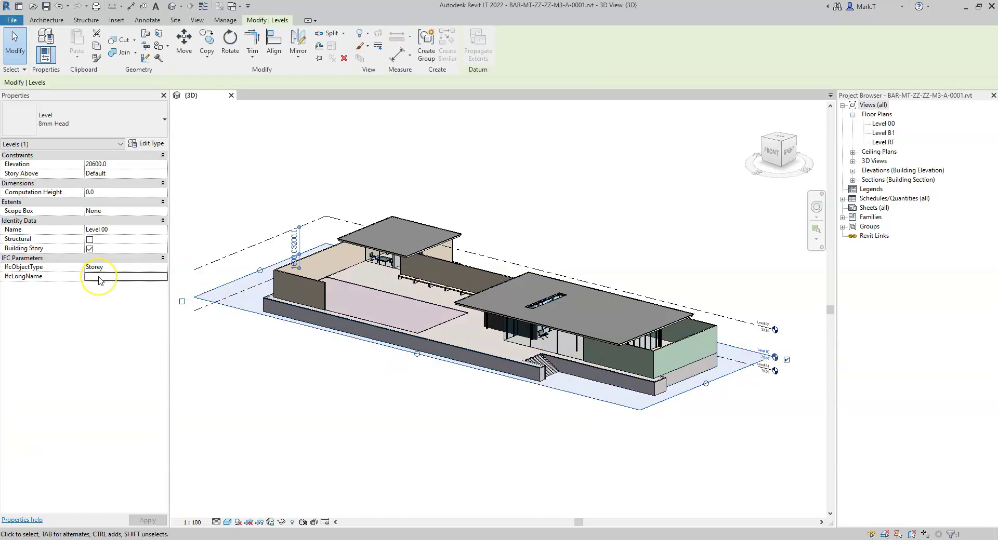
left_click(99, 277)
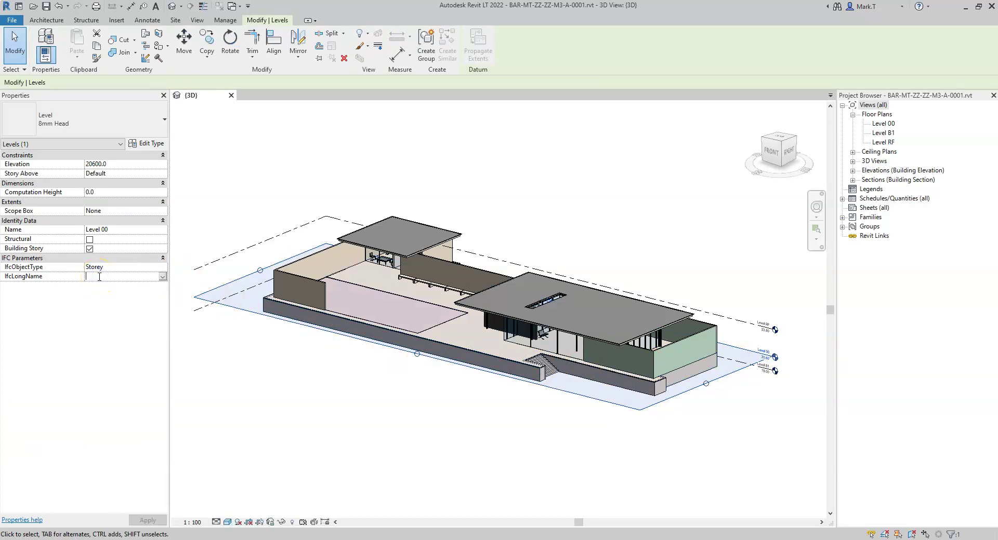
type("Ground Floor")
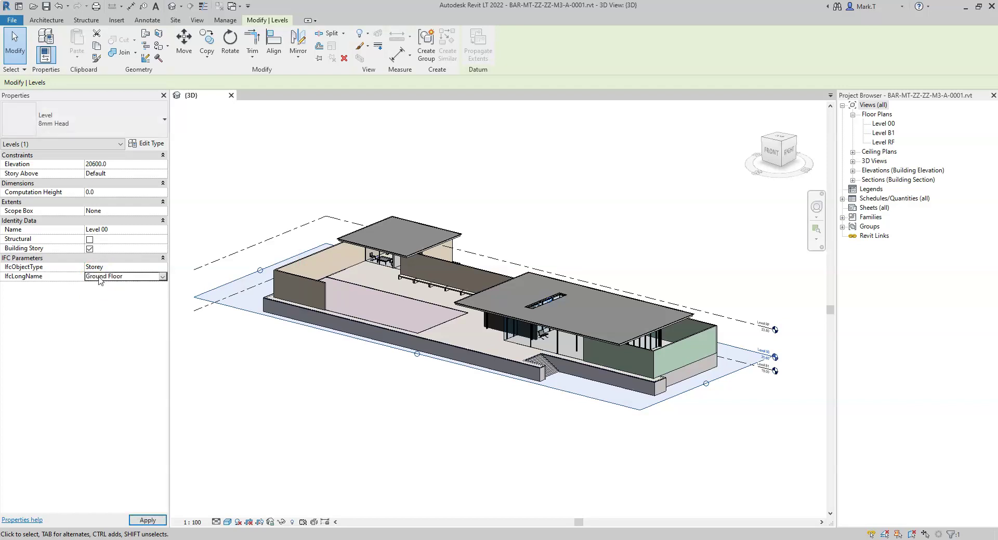
left_click(156, 520)
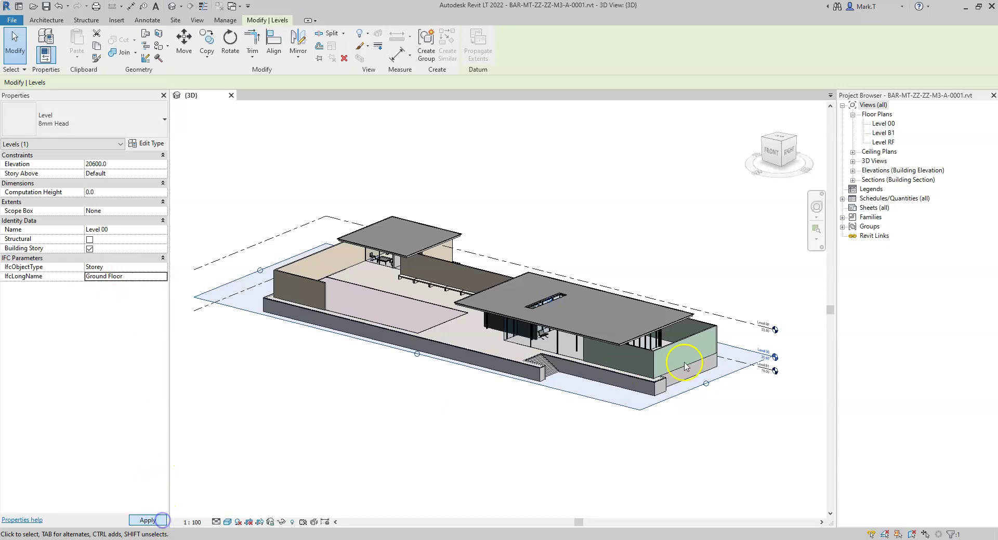
- Set the IfcLongName of the basement level, Level B1, to Basement Level
left_click(761, 373)
left_click(121, 277)
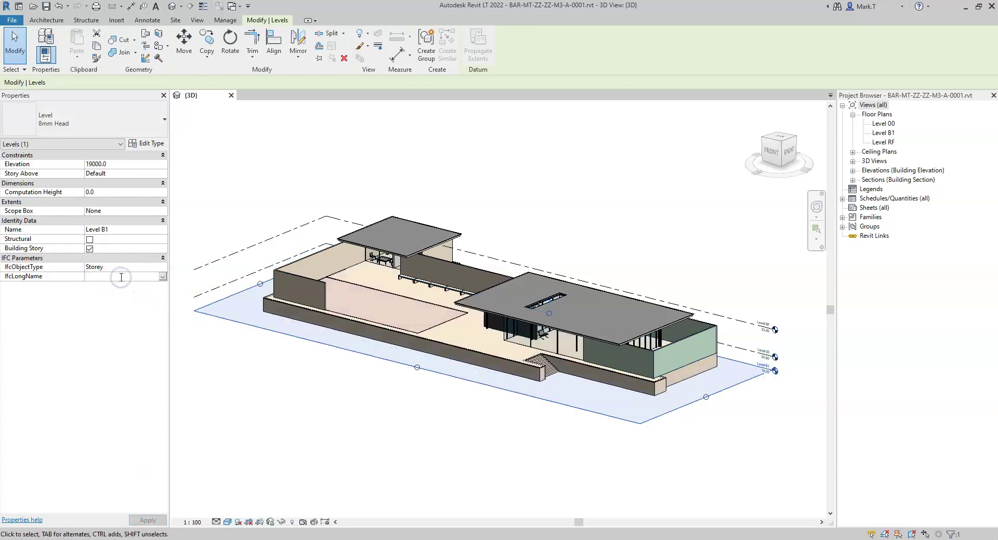
type("Basement Level")
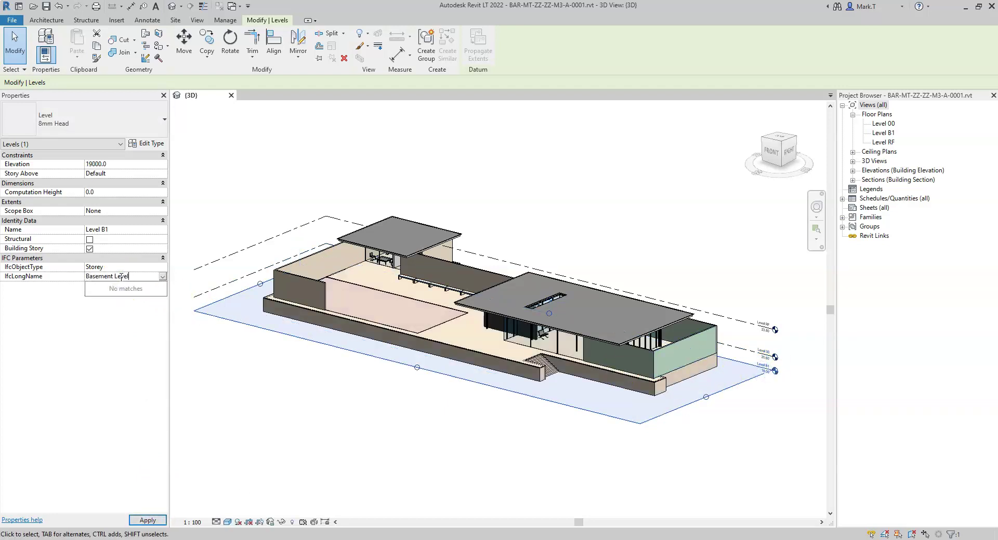
- Set the IfcLongName of the roof level, Level RF, to Roof Level, apply it and clear the selection
left_click(736, 318)
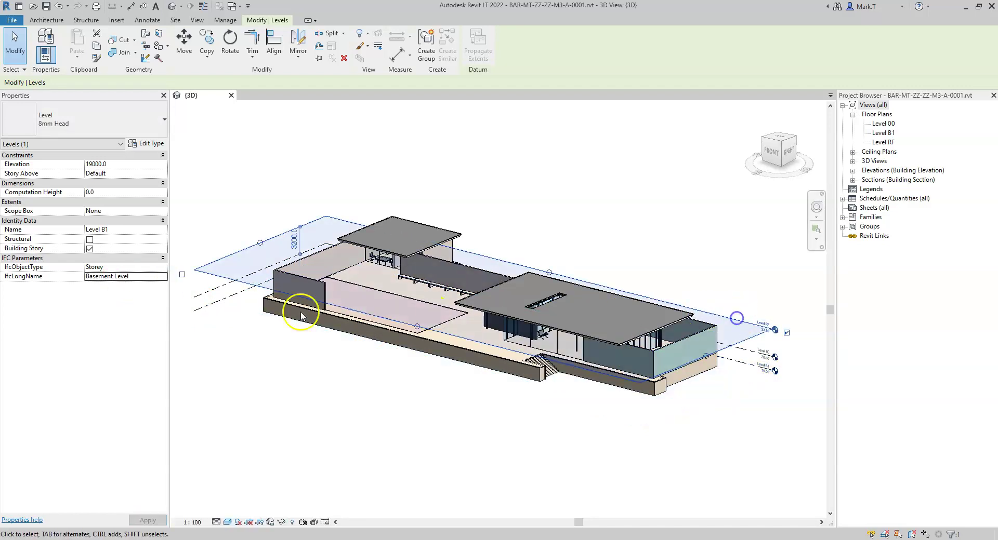
left_click(129, 276)
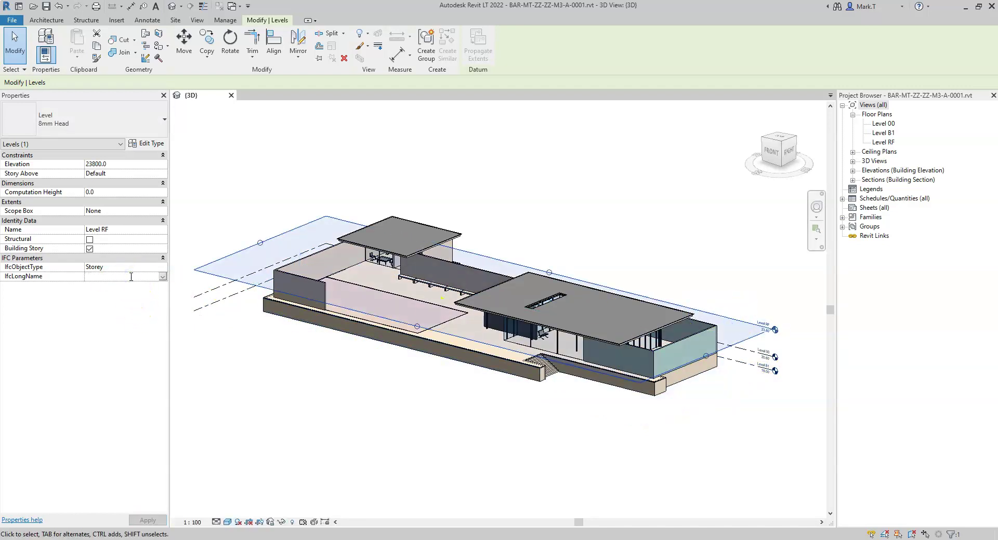
type("Roof")
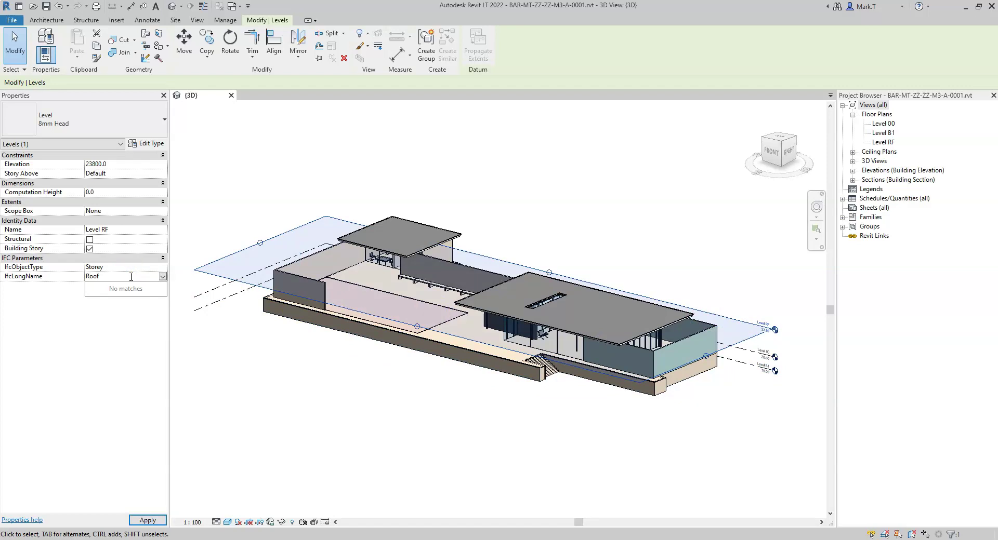
type("l")
left_click(159, 520)
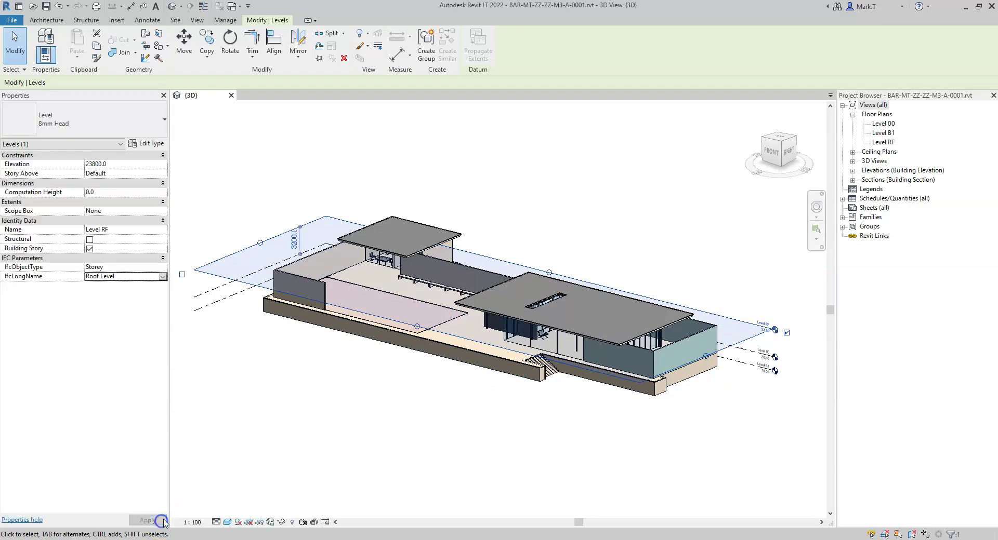
left_click(285, 418)
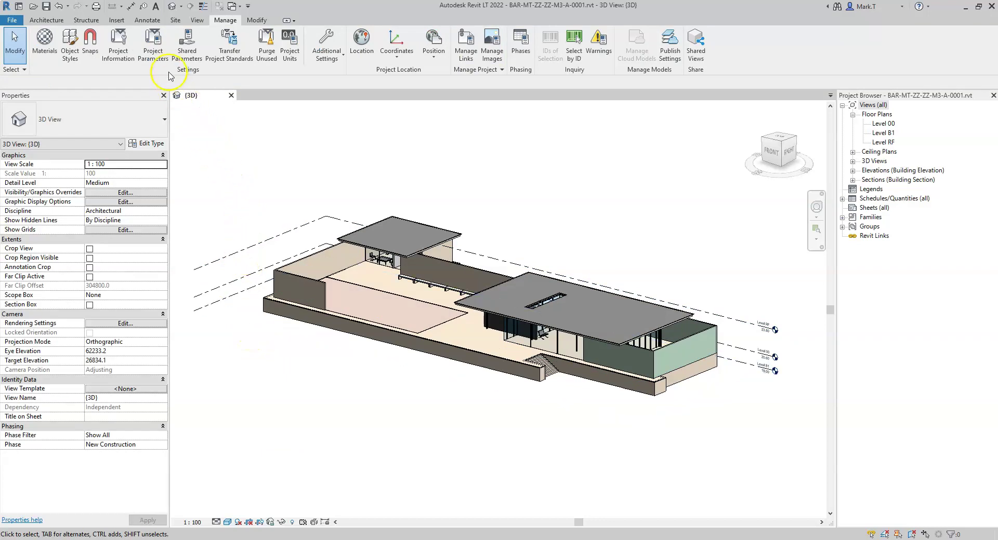
- Modify the existing IfcDescription project parameter to include the Levels category and accept the project parameters
left_click(153, 41)
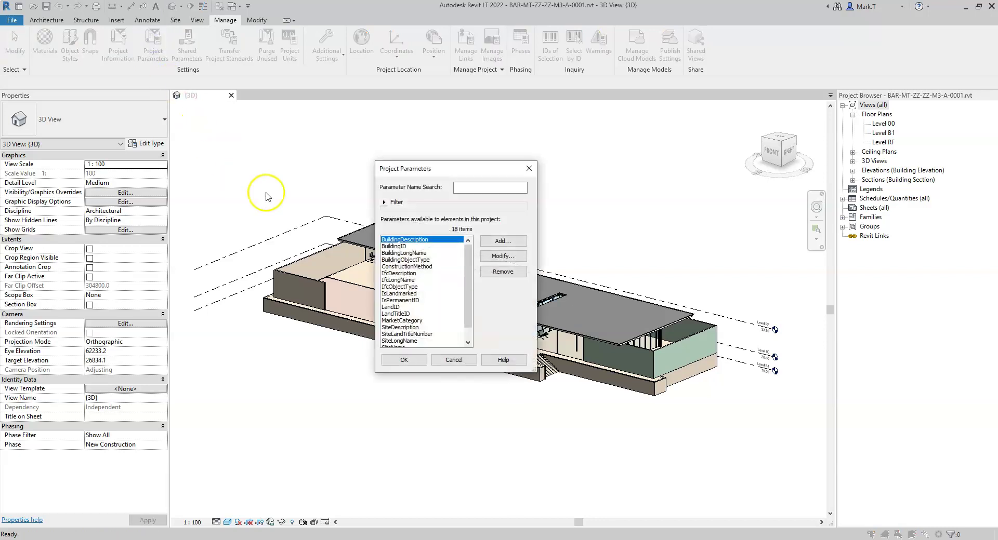
left_click(406, 273)
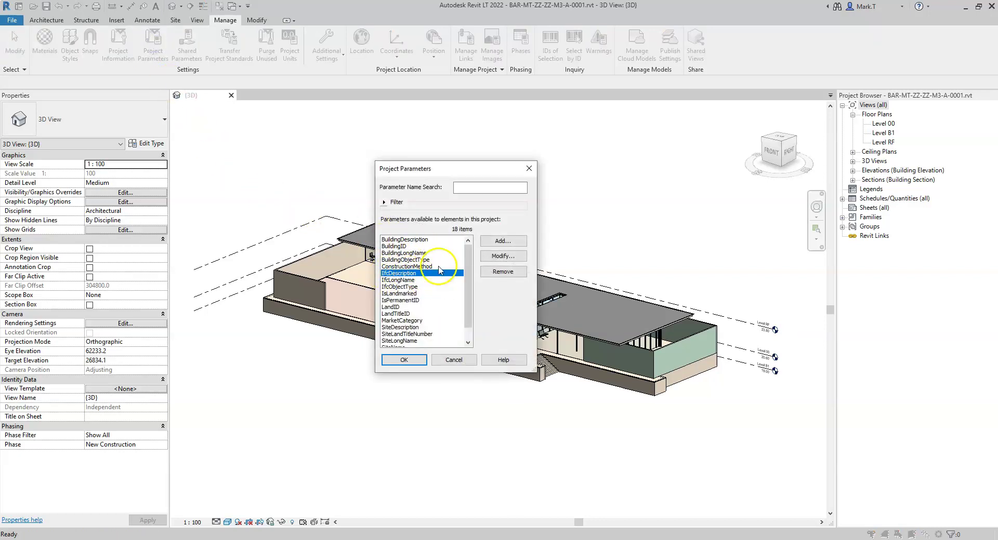
left_click(509, 258)
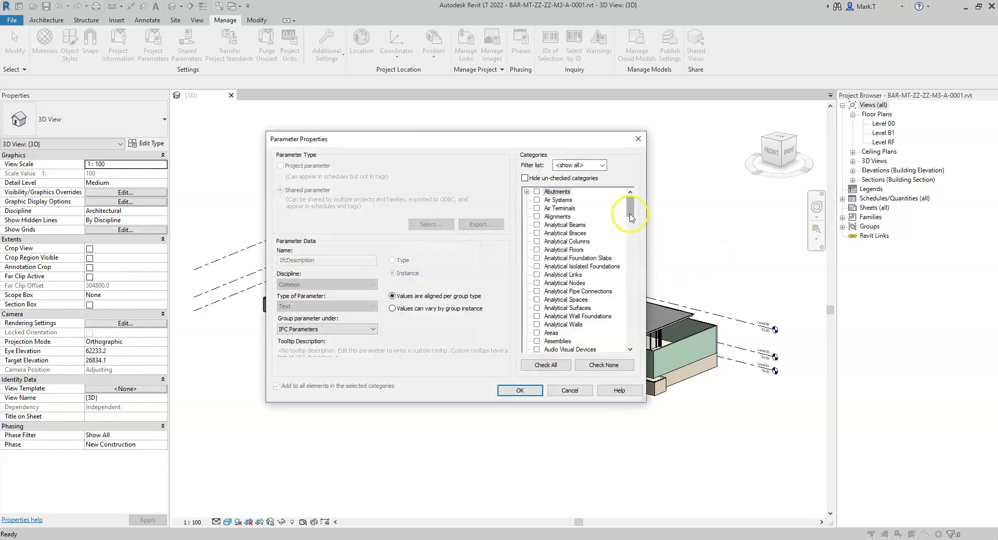
left_click_drag(630, 207, 628, 274)
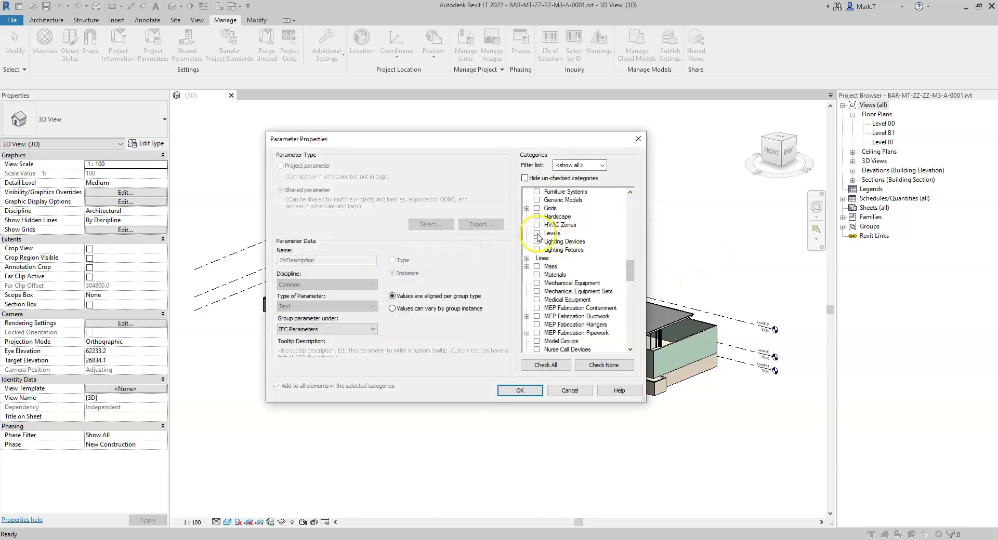
left_click(536, 234)
left_click(517, 392)
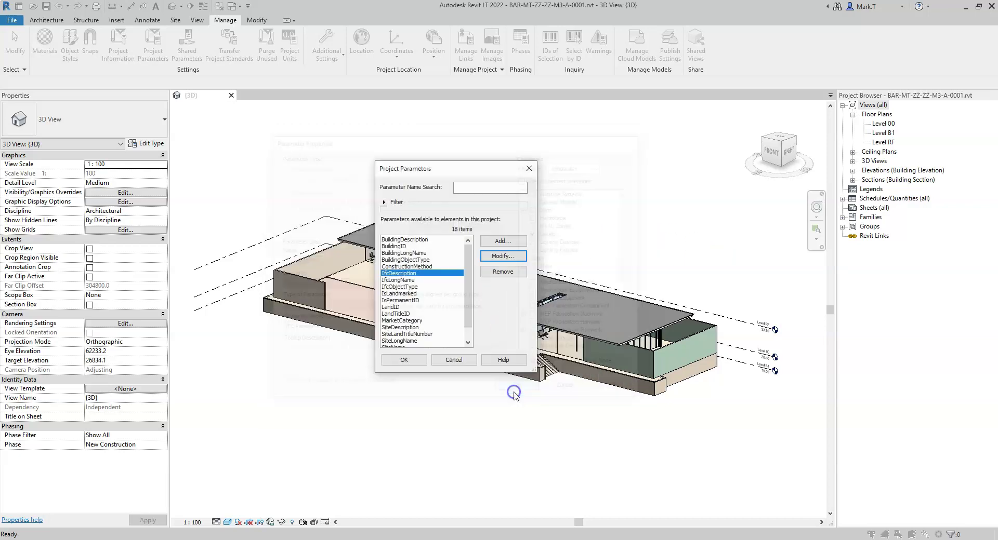
left_click(411, 360)
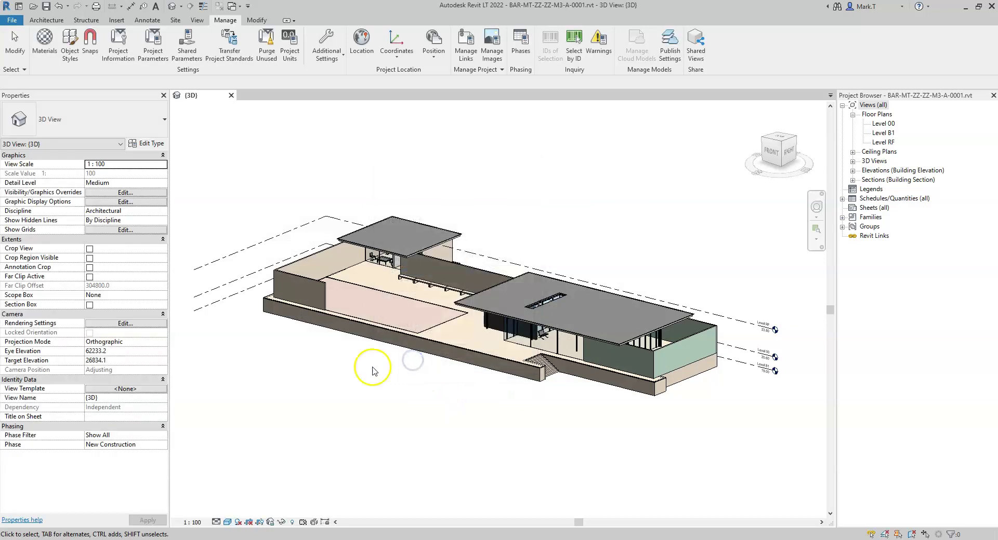
- Set the IfcDescription of Level 00 to Elevated primary level and apply it
left_click(747, 351)
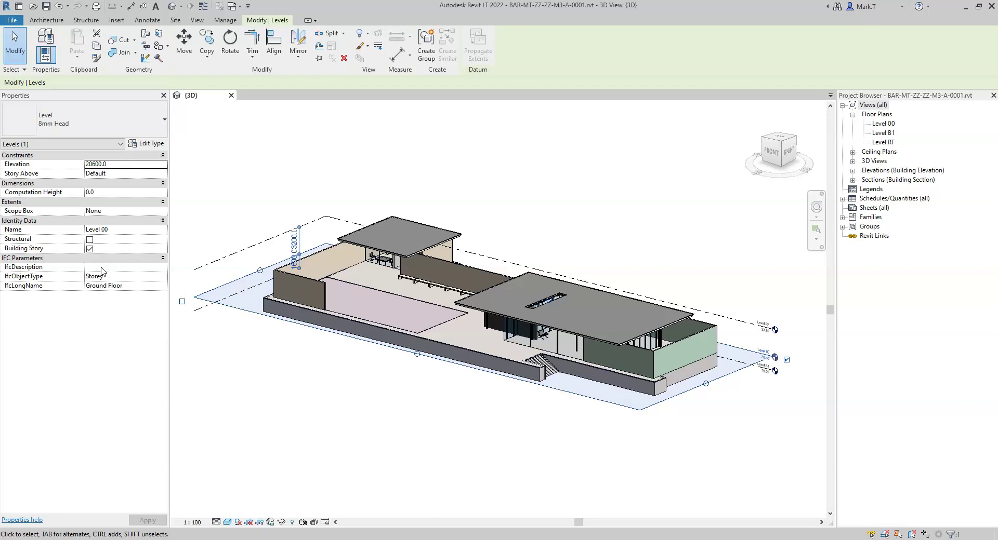
left_click(101, 266)
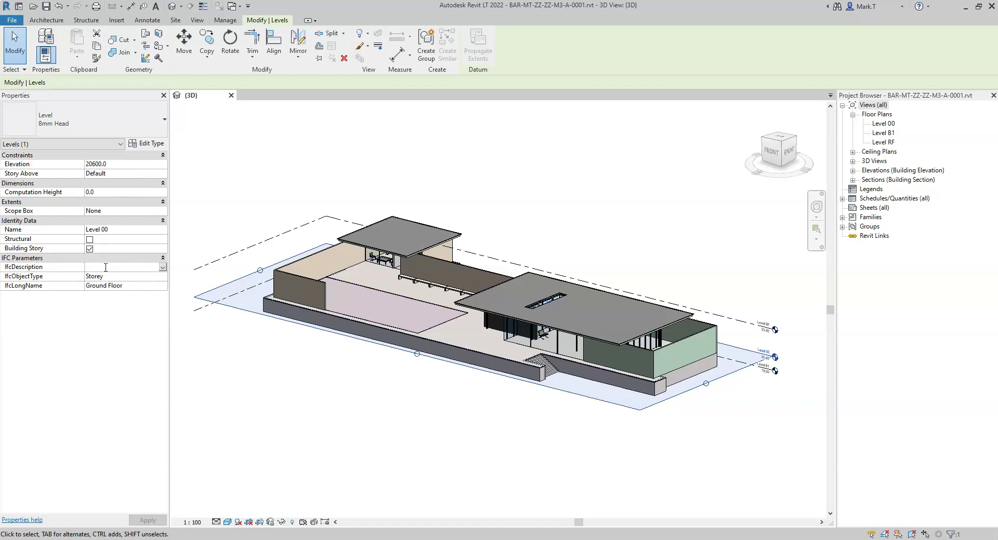
type("Elevated primary level")
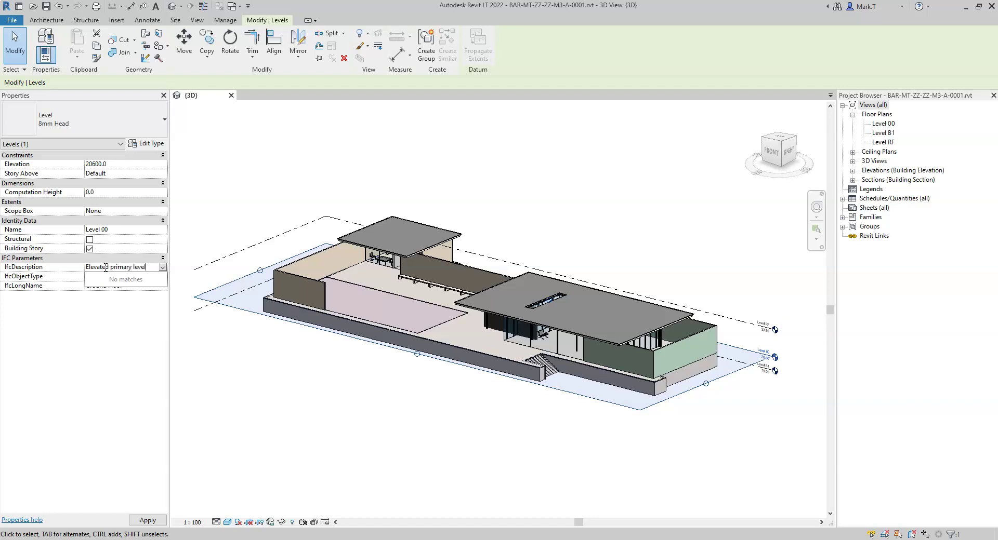
key("Return")
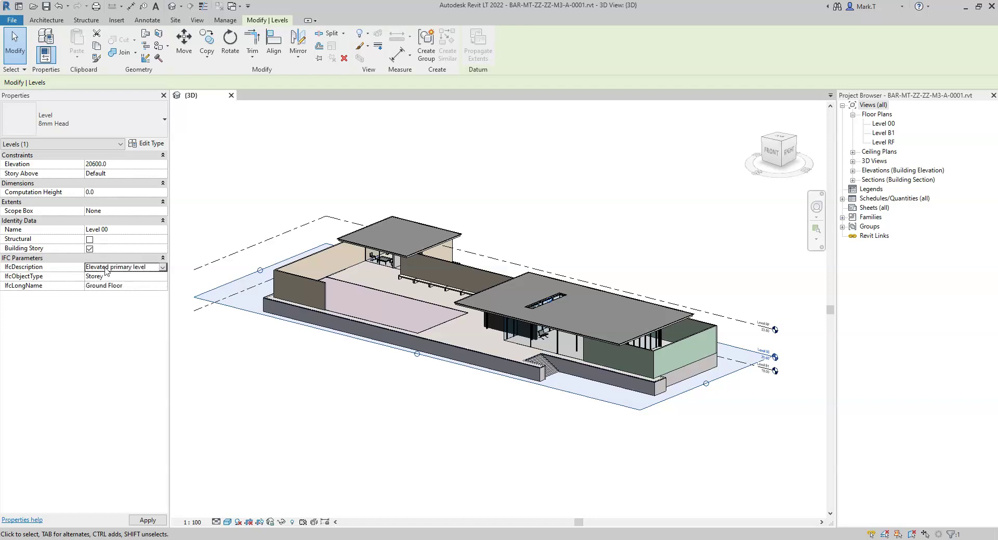
left_click(146, 521)
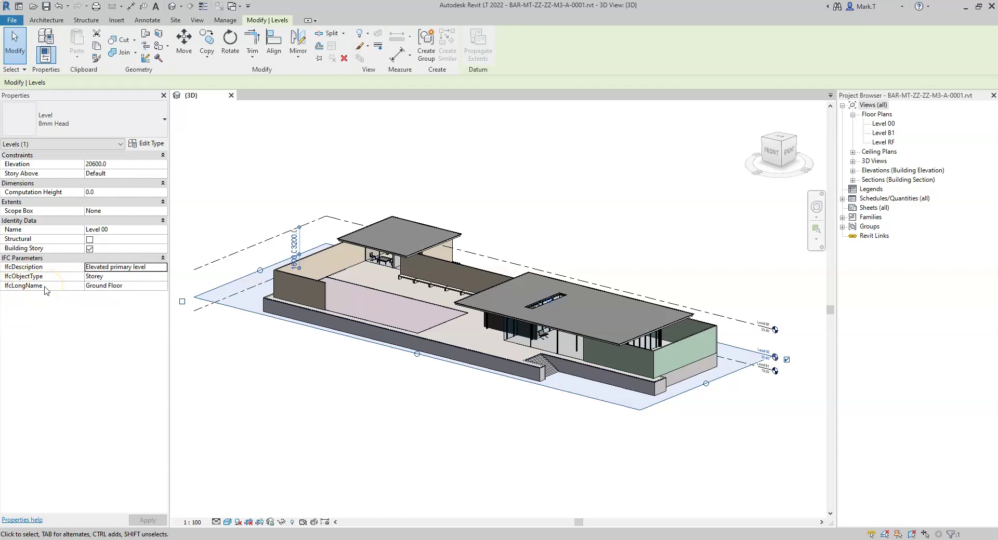
left_click(44, 310)
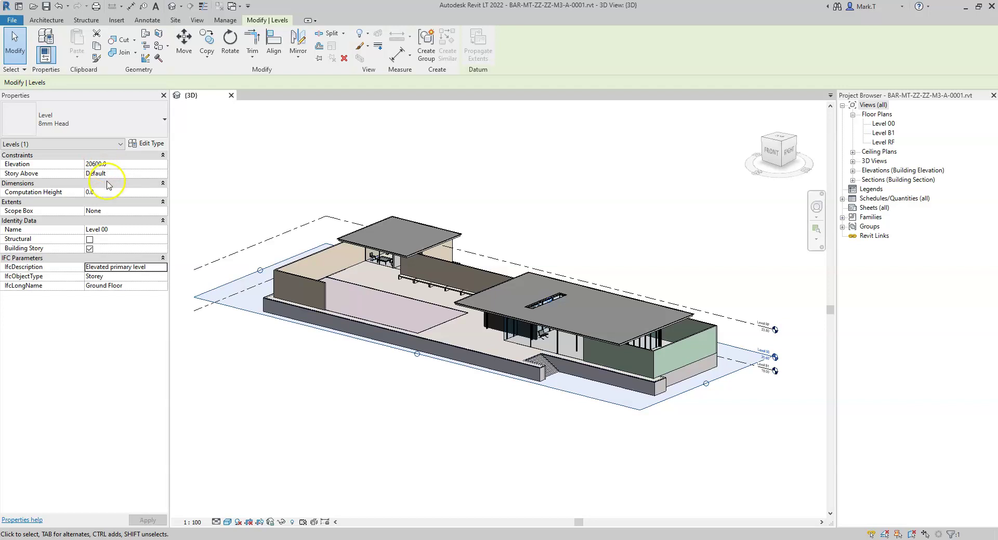
- Switch to the IFC4 documentation in the browser and examine how IfcBuildingStorey defines storey heights and the Elevation attribute
key("alt+Tab")
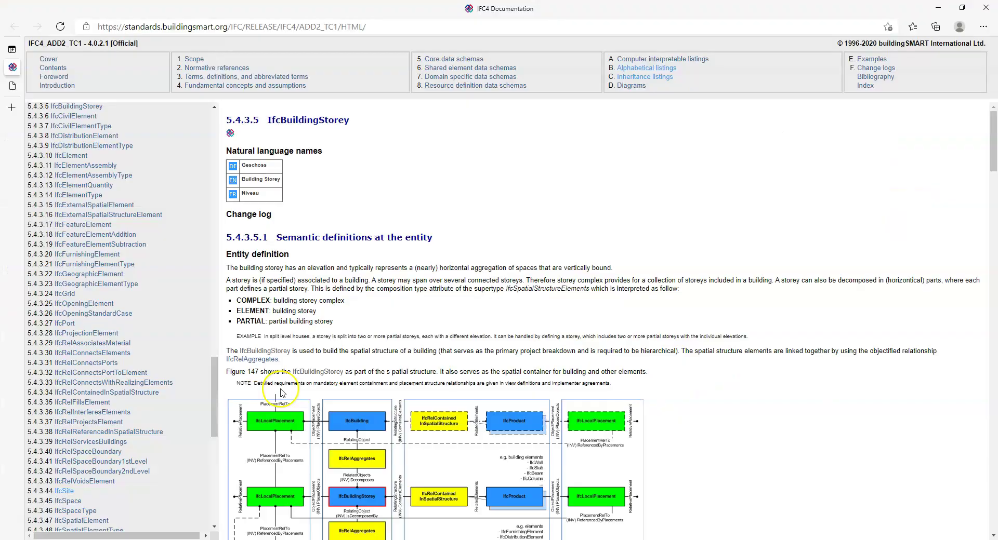
scroll(282, 393, "down", 10)
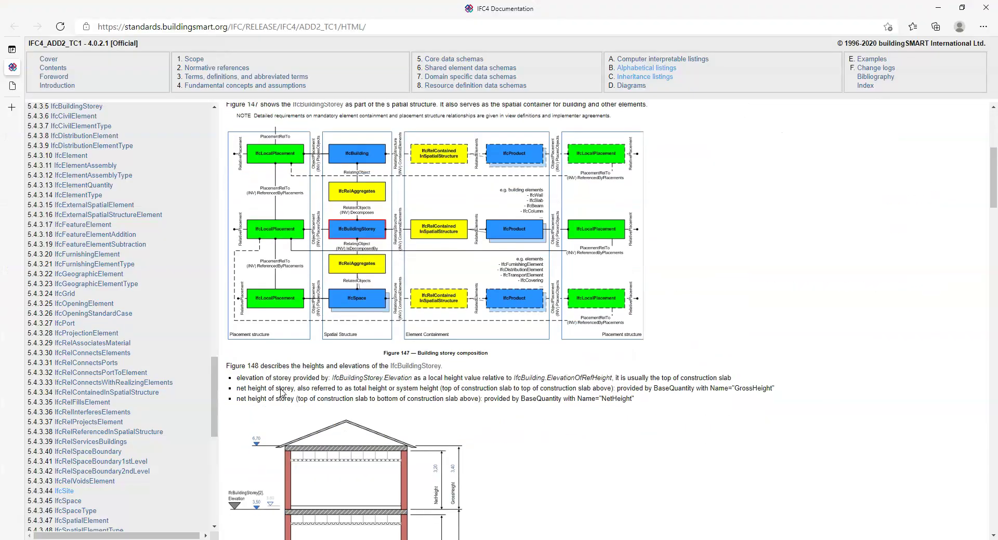
scroll(281, 394, "down", 2)
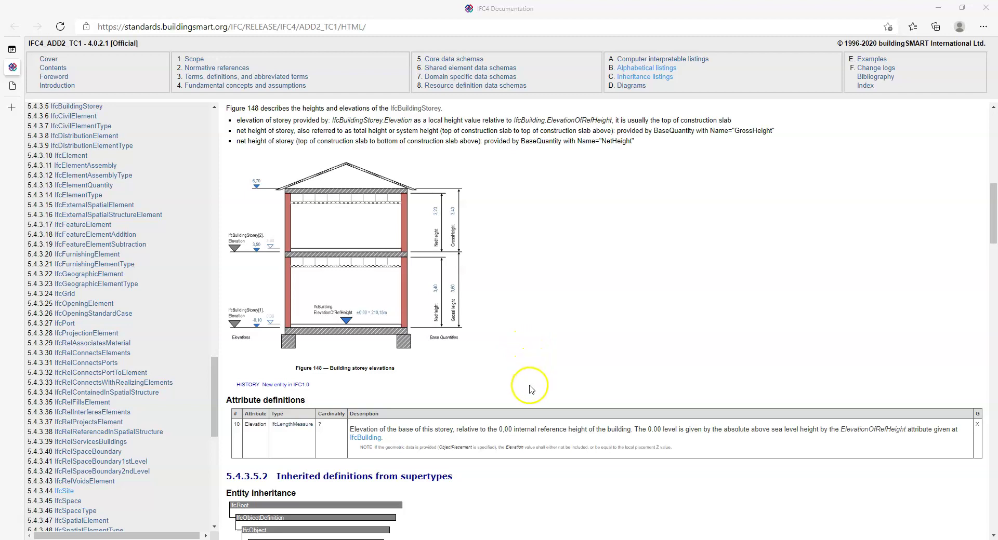
- Switch to DDS-CAD Viewer and inspect the exported IfcBuildingStorey properties of Level 00, including its elevation
key("alt+Tab")
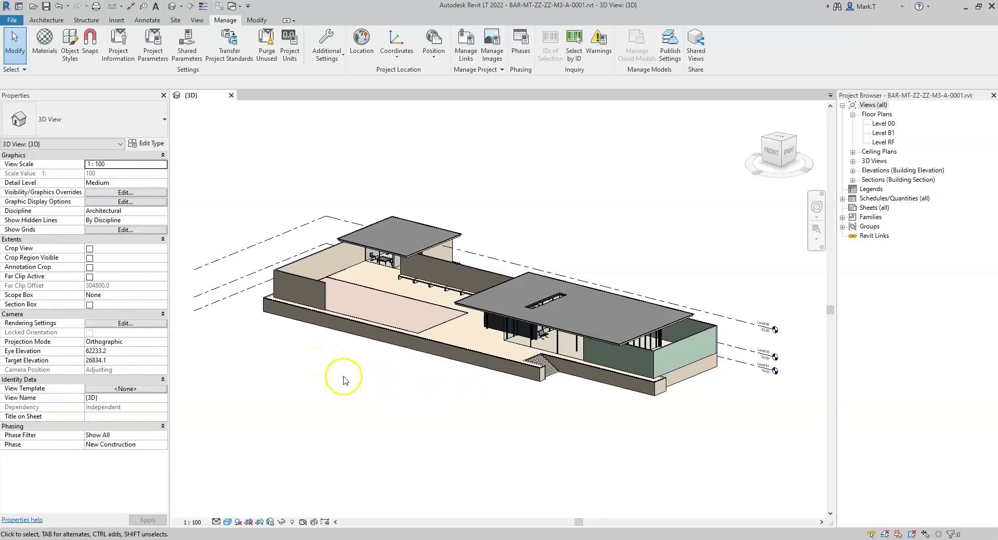
key("alt+Tab")
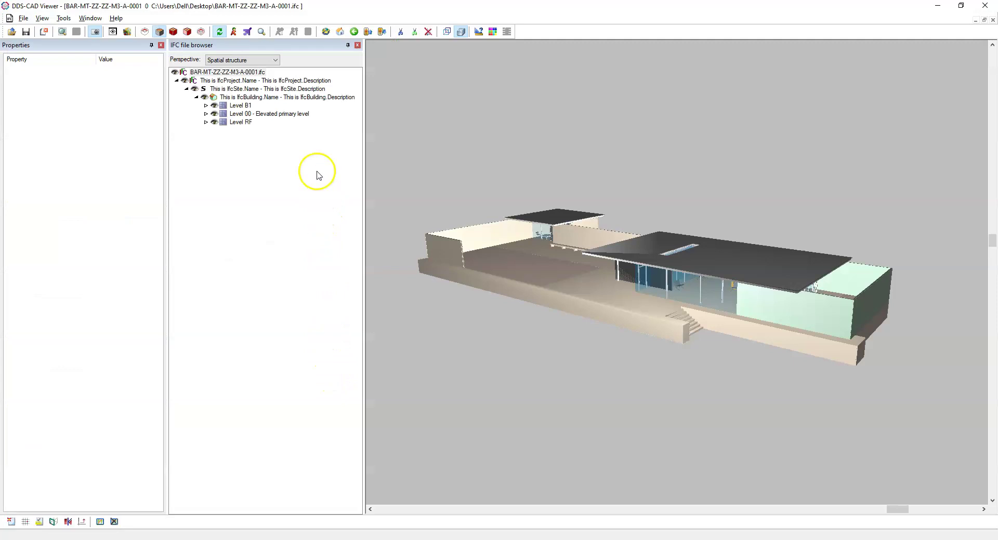
left_click(253, 114)
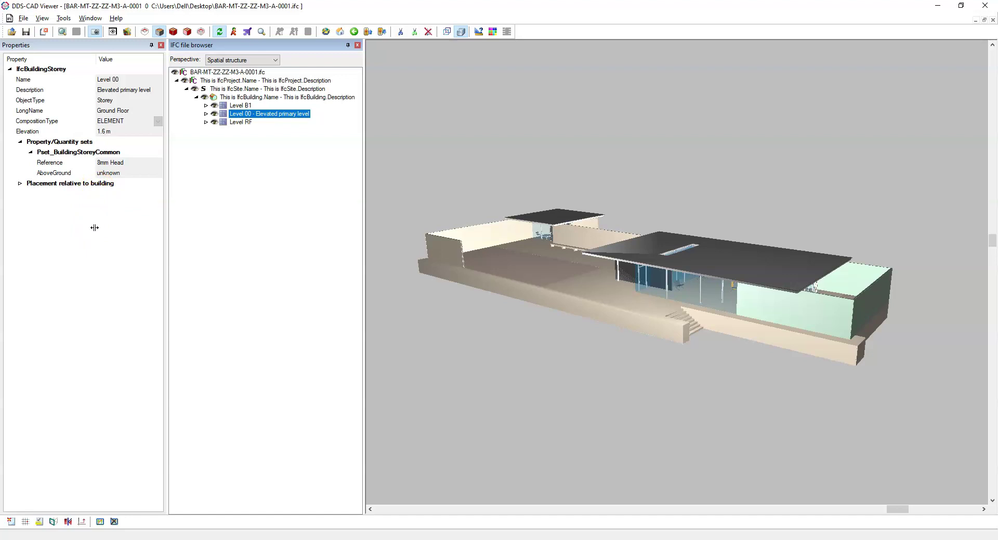
left_click(96, 229)
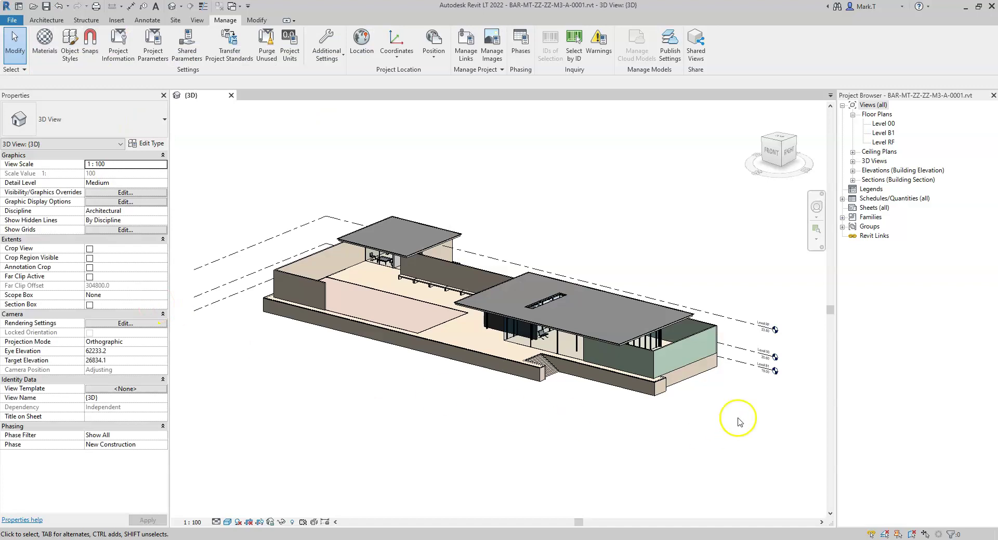
- Select Level 00 beside the building in the Revit 3D view and check its elevation against the neighbouring levels
scroll(795, 392, "up", 3)
scroll(797, 394, "up", 3)
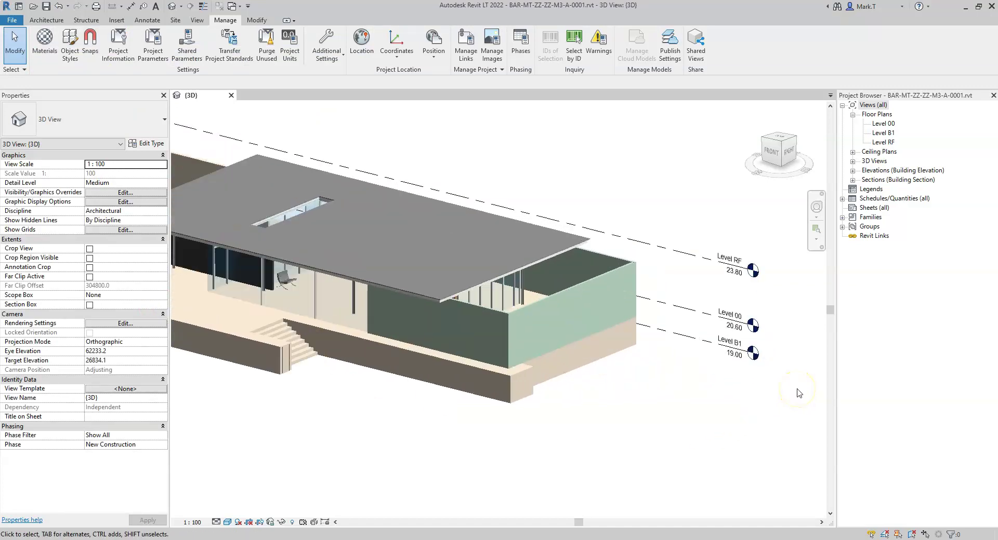
middle_click_drag(797, 394, 706, 401)
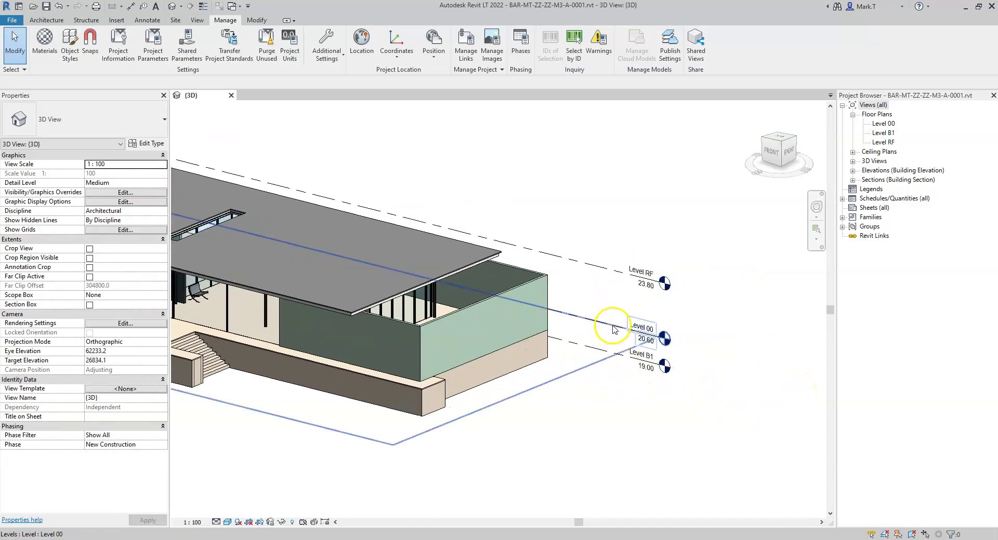
left_click(604, 268)
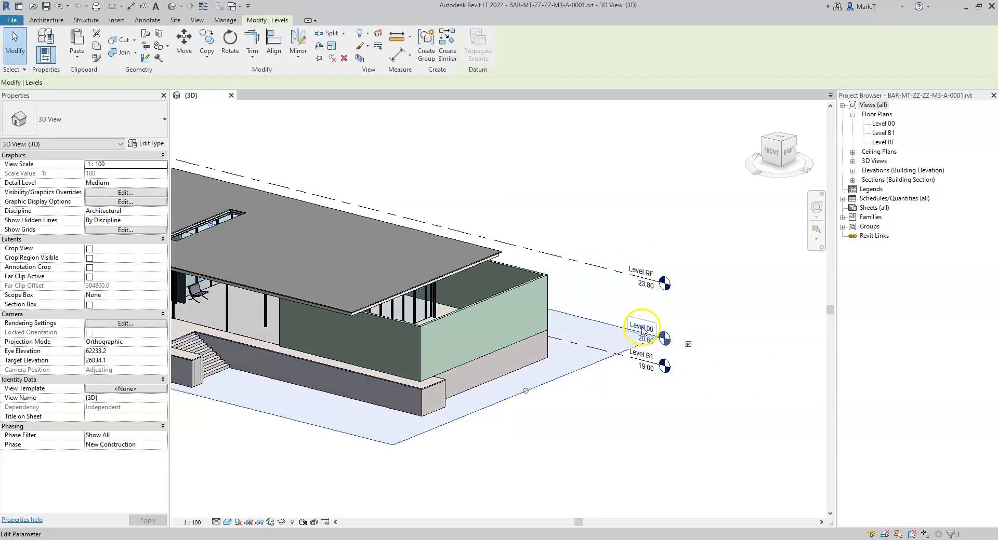
left_click(640, 331)
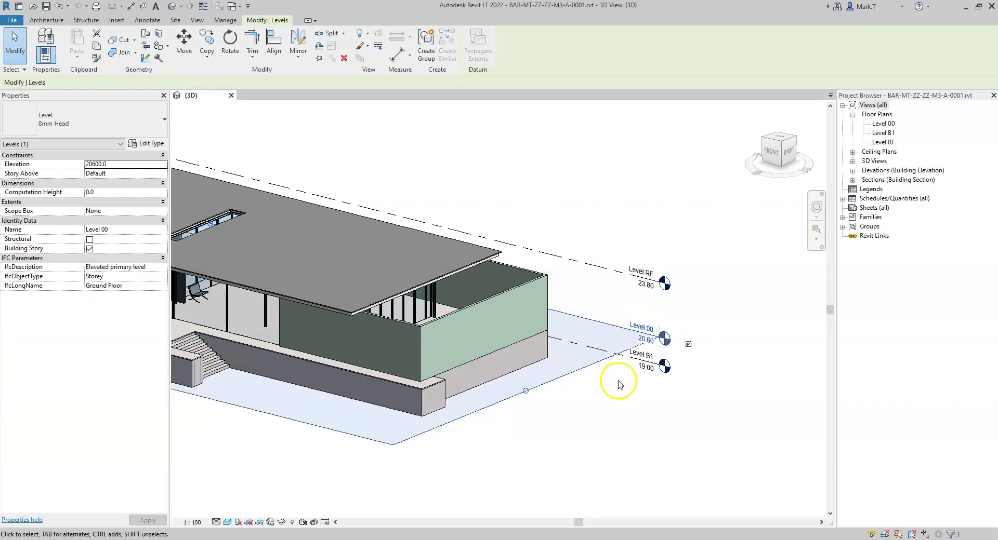
- Start a new shared project parameter and choose IfcName from the IFC Properties parameter group
left_click(224, 20)
left_click(150, 49)
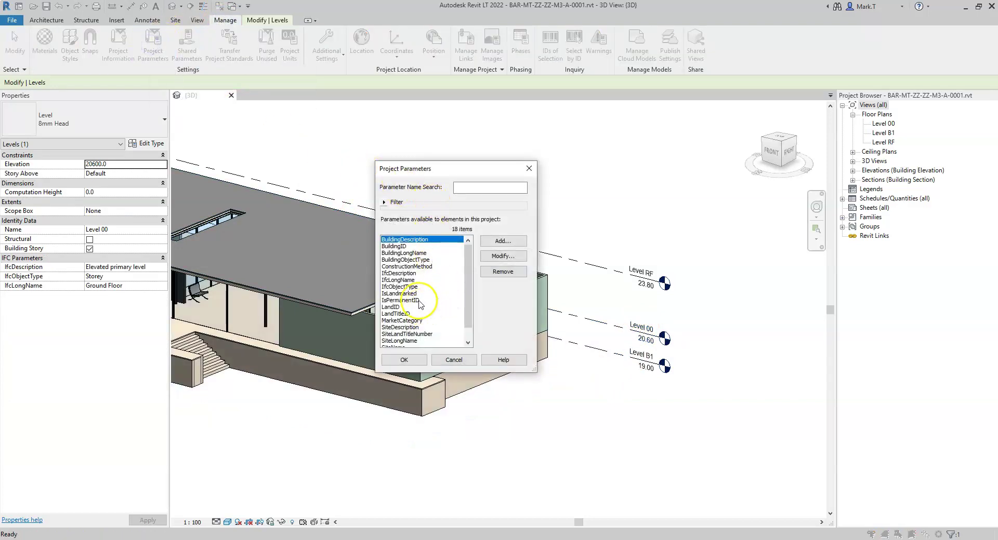
left_click(502, 241)
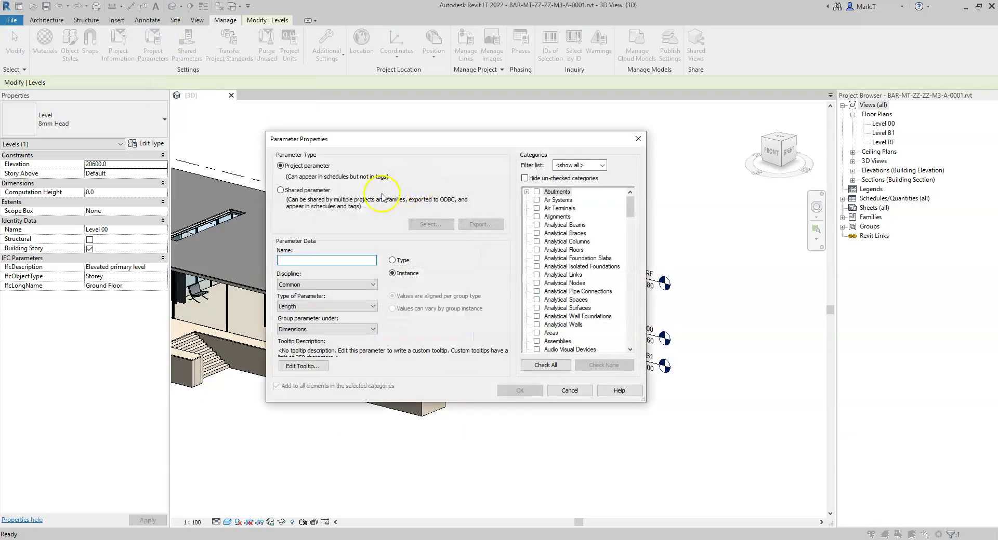
left_click(307, 192)
left_click(431, 224)
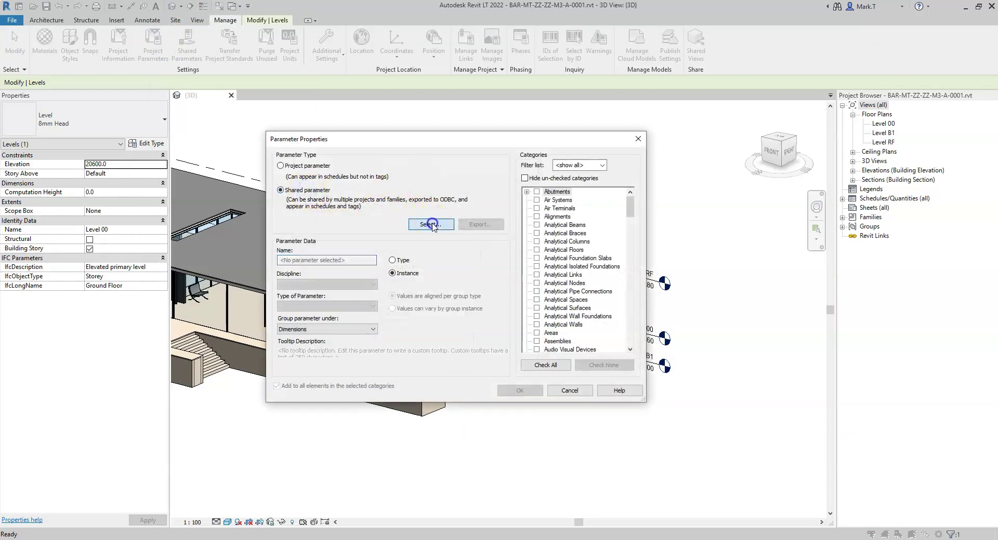
left_click(404, 286)
scroll(416, 297, "down", 15)
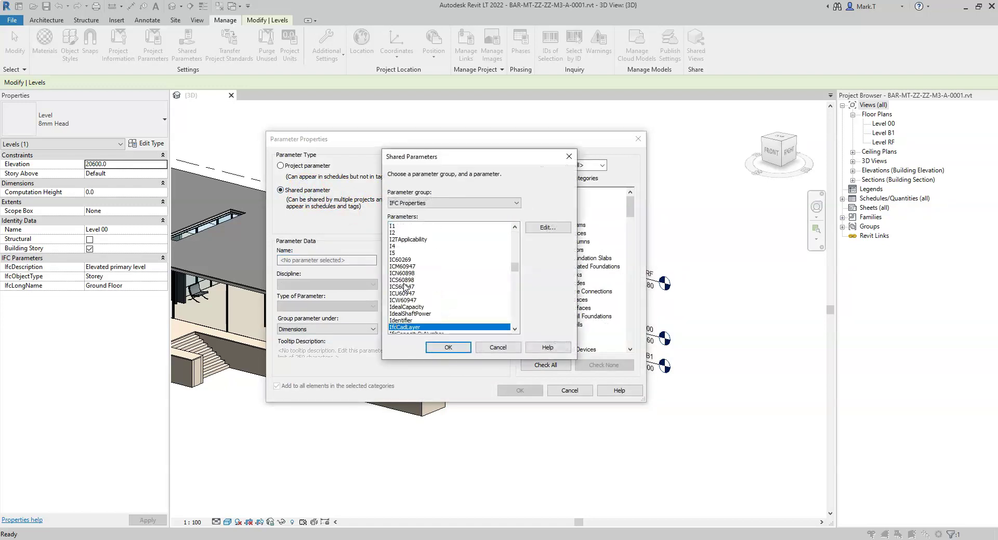
scroll(436, 311, "down", 2)
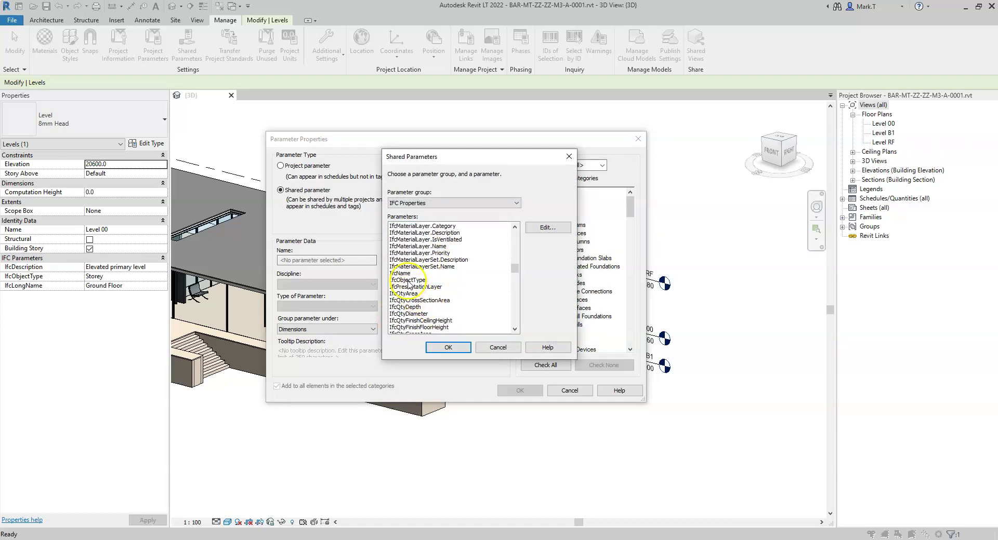
left_click(404, 274)
left_click(455, 348)
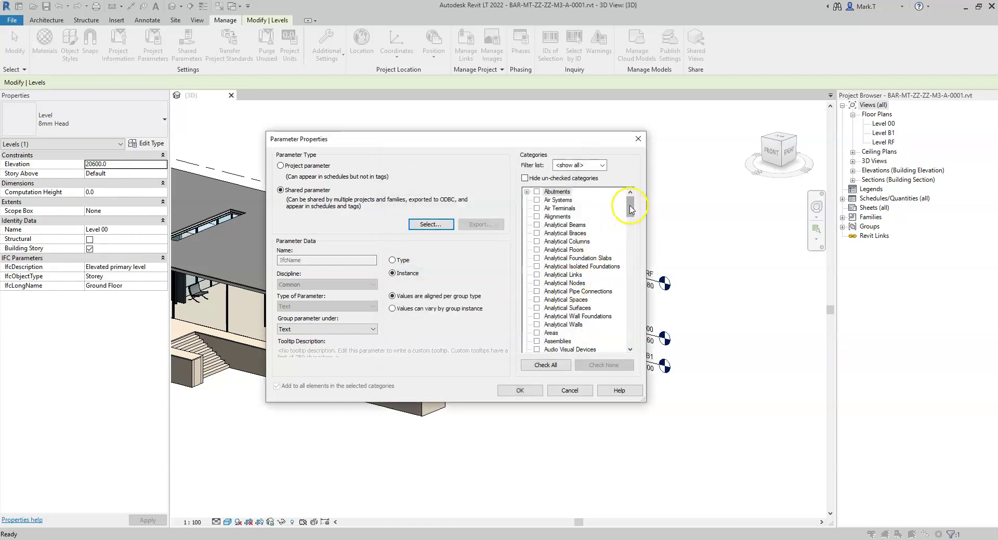
- Assign the IfcName parameter to the Levels category, group it under IFC Parameters and add it to the project
left_click_drag(631, 203, 632, 251)
left_click_drag(632, 267, 632, 269)
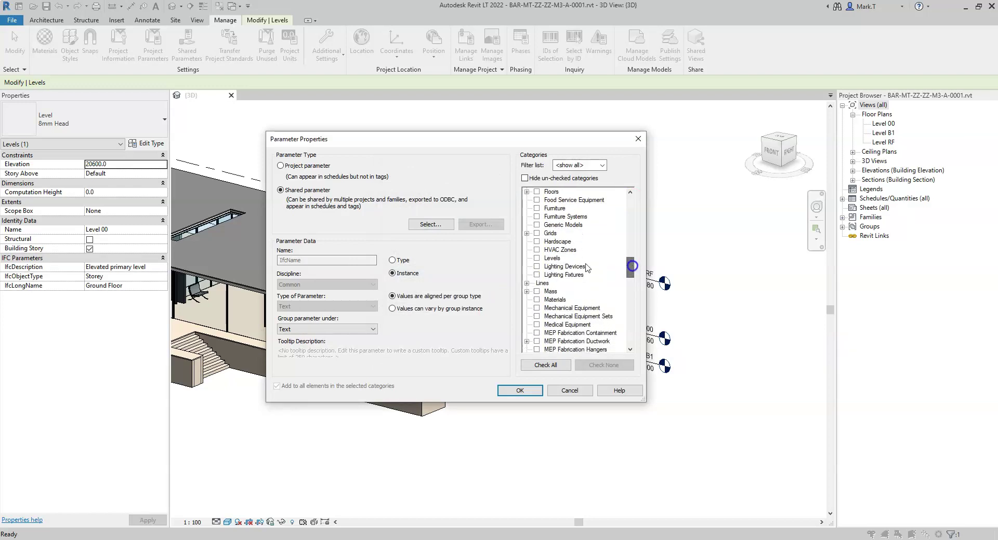
left_click(536, 258)
left_click(357, 330)
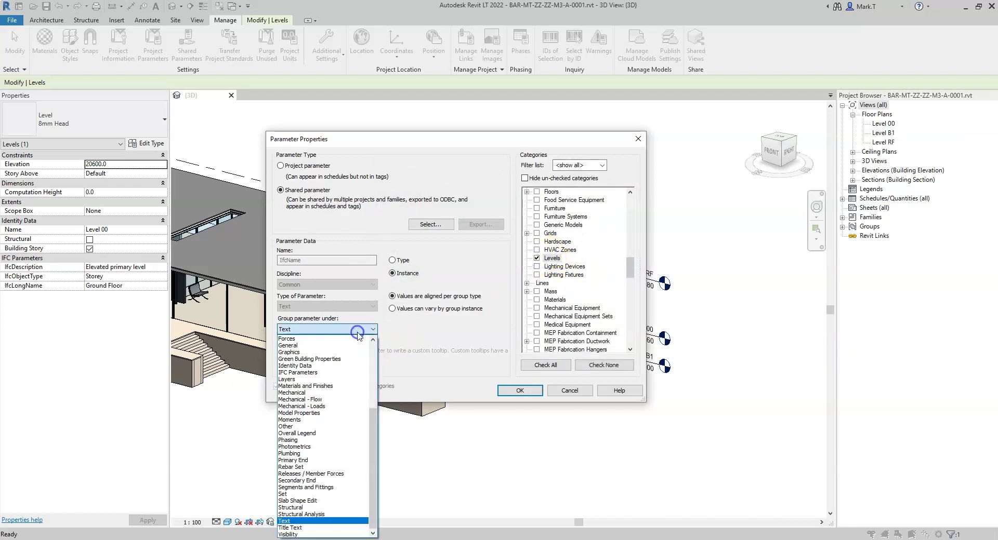
key("i")
key("Return")
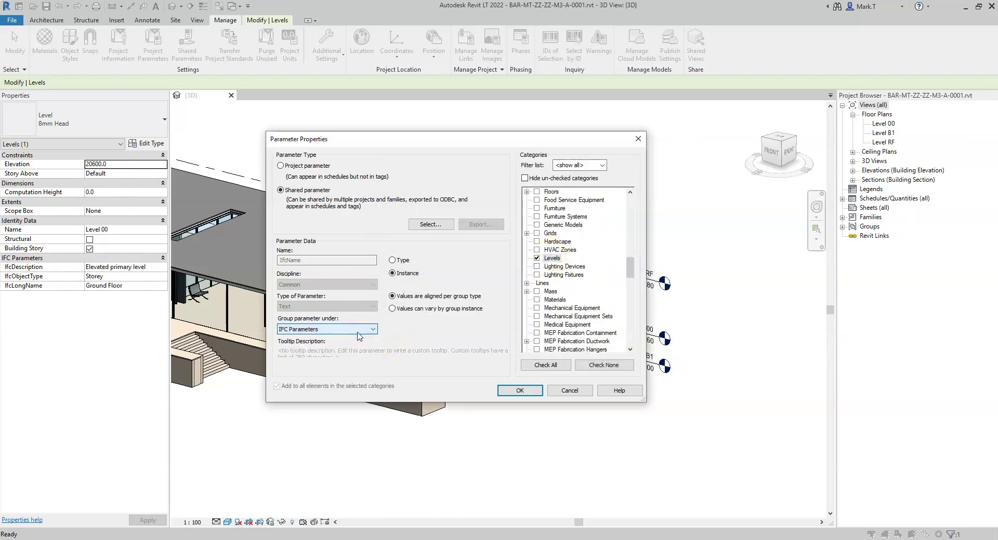
left_click(518, 391)
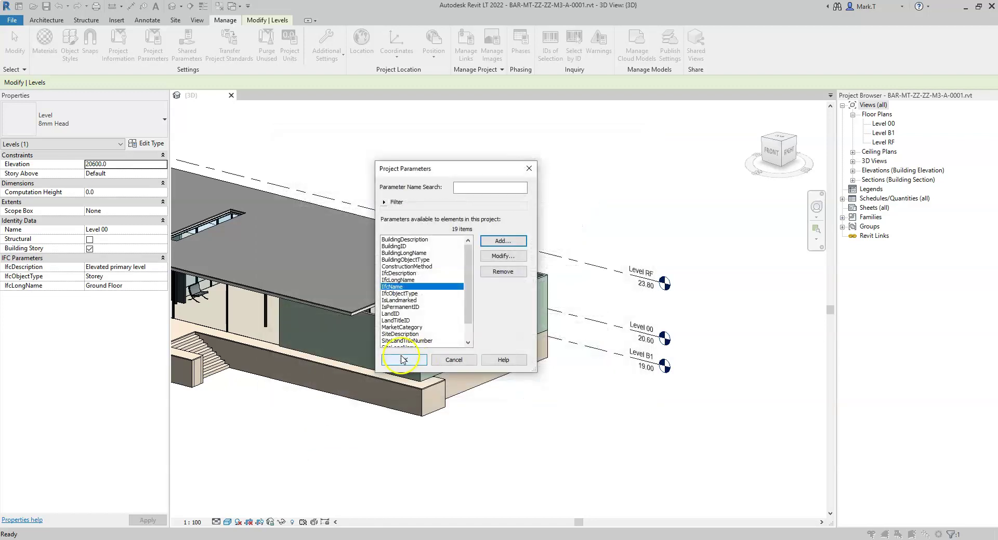
left_click(398, 362)
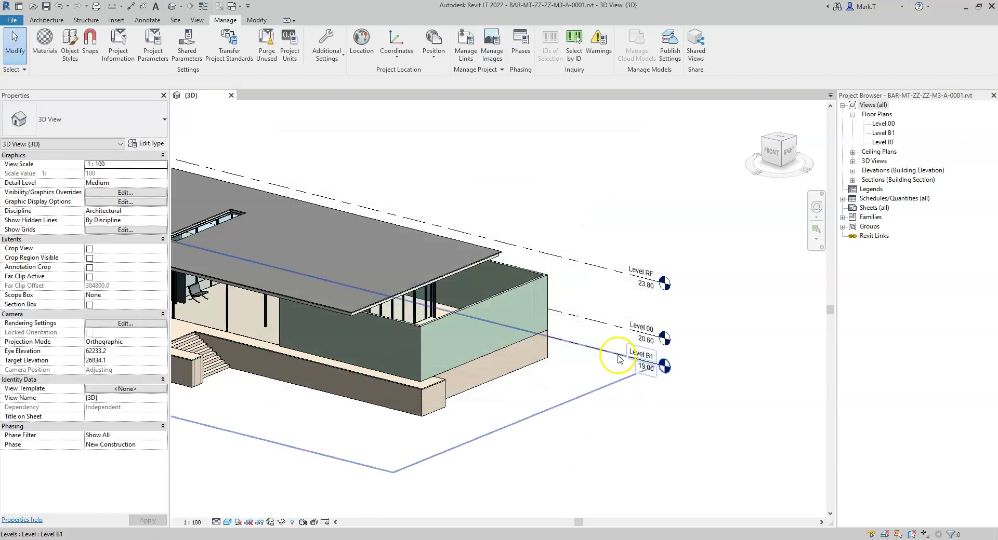
- Set the IfcName of Level B1 to B1
left_click(617, 355)
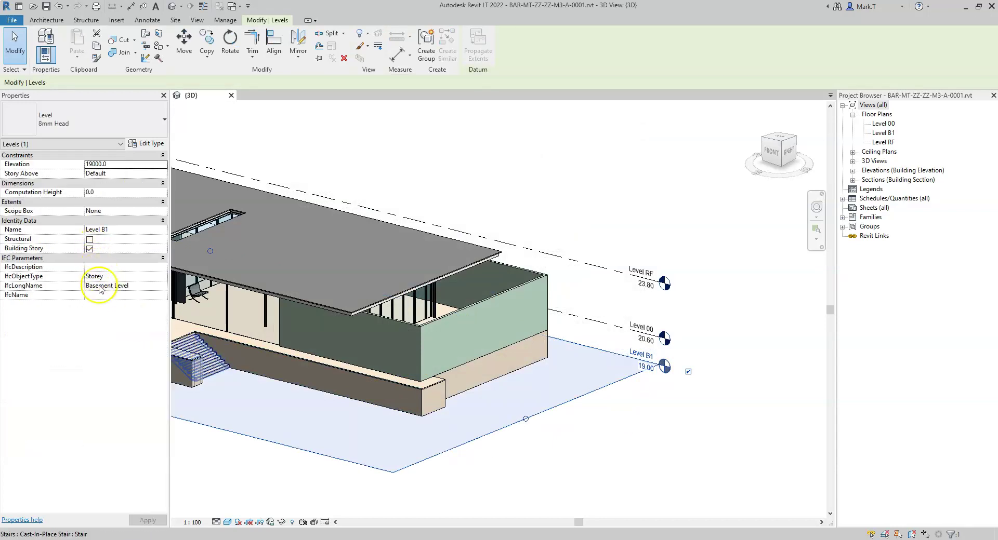
left_click(97, 296)
type("B")
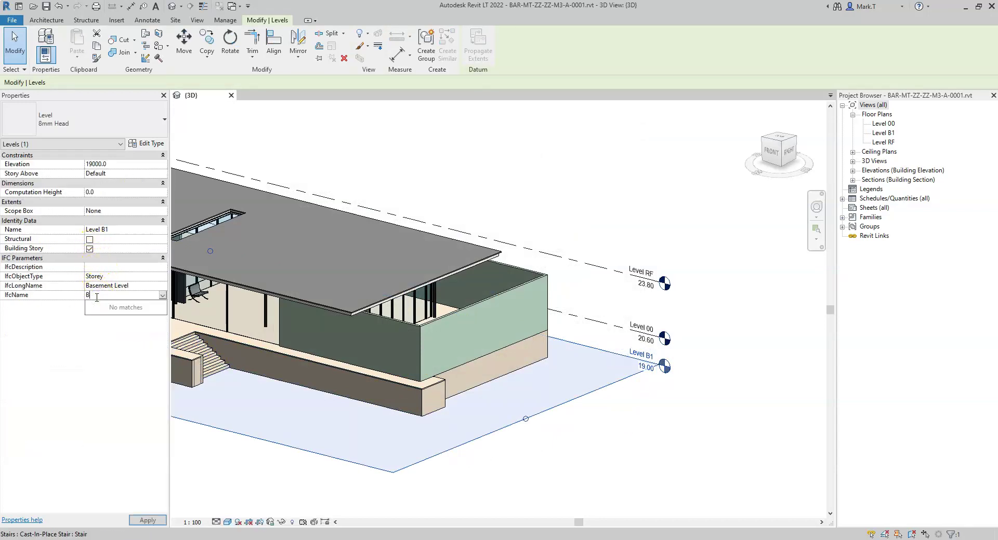
type("1")
key("Return")
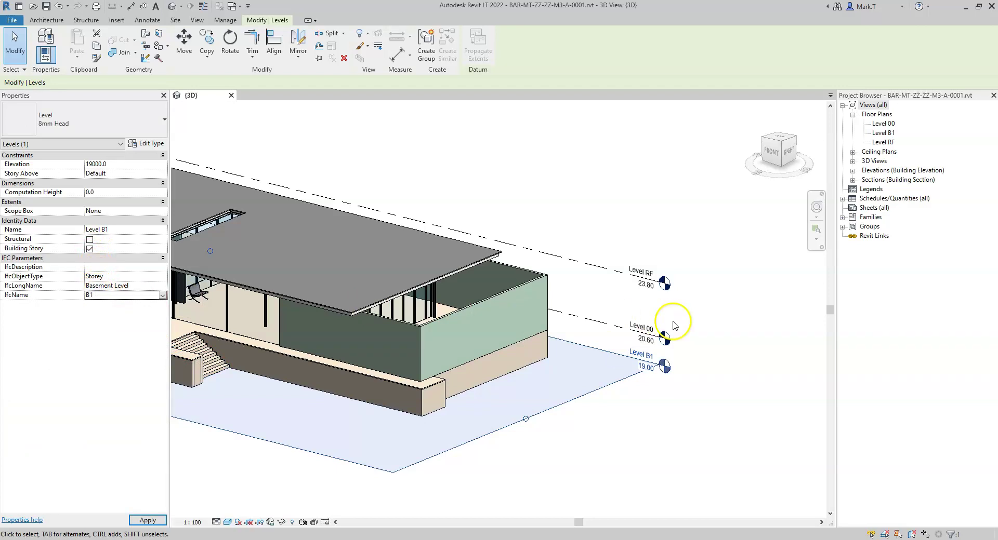
- Set the IfcName of Level 00 to 00 and that of Level RF to RF, and apply the values
left_click(613, 325)
left_click(96, 294)
type("00")
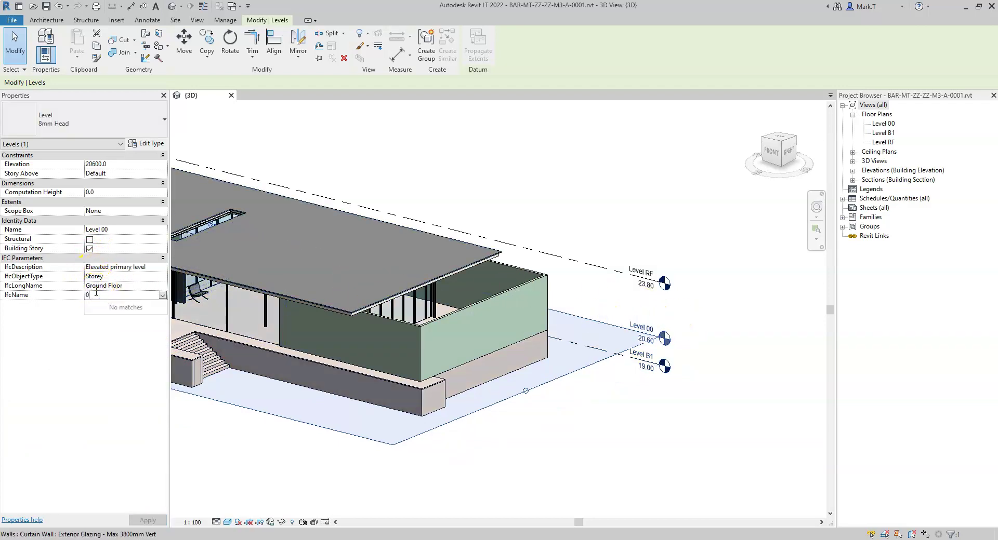
left_click(590, 281)
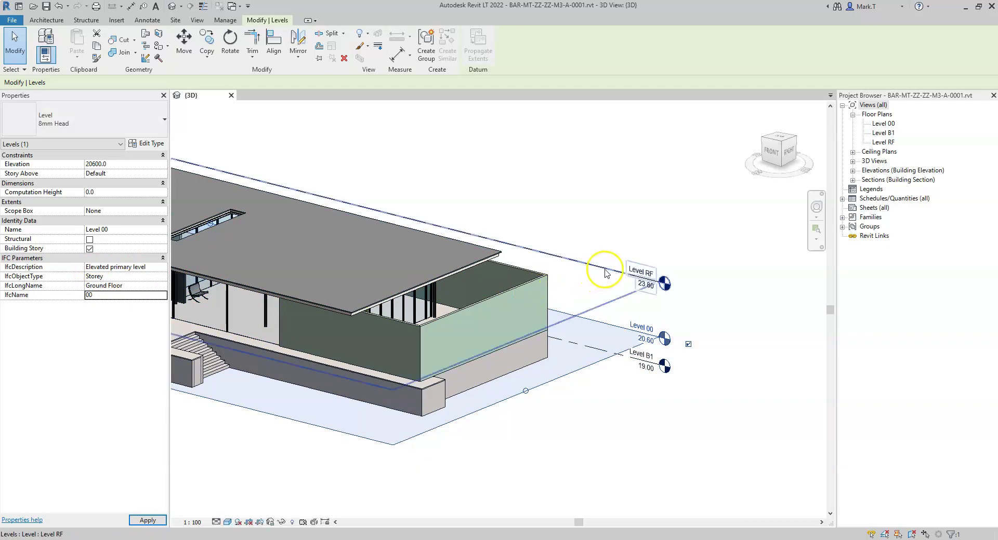
left_click(95, 296)
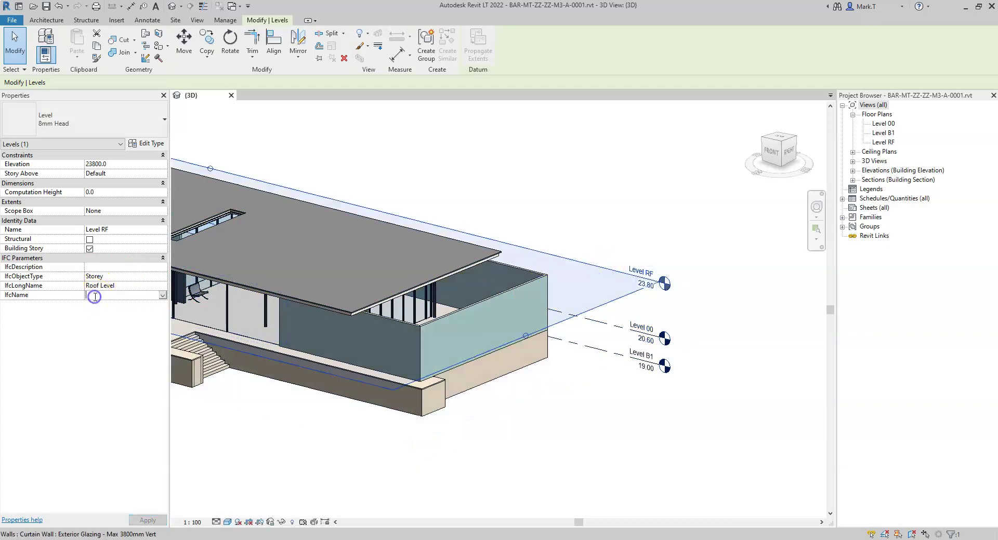
type("RF")
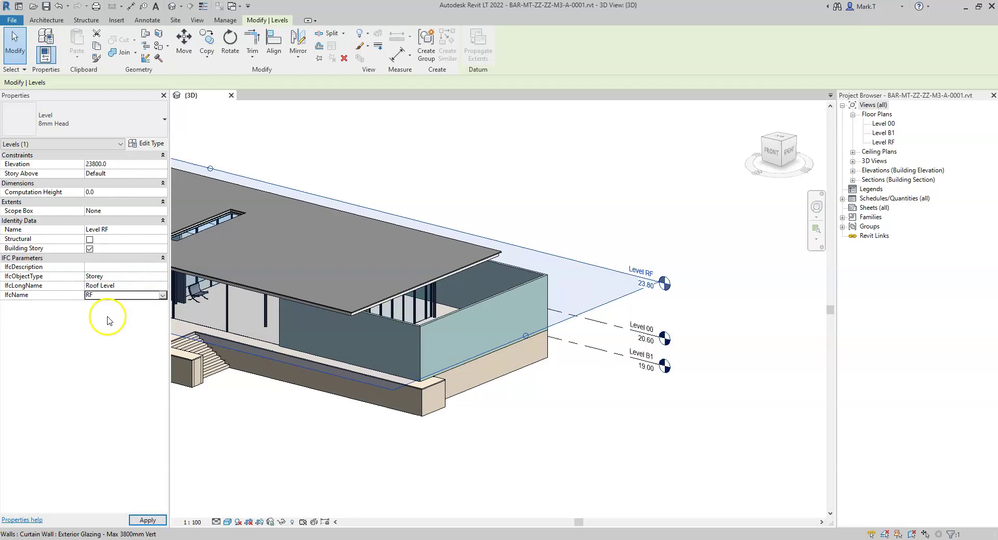
left_click(146, 519)
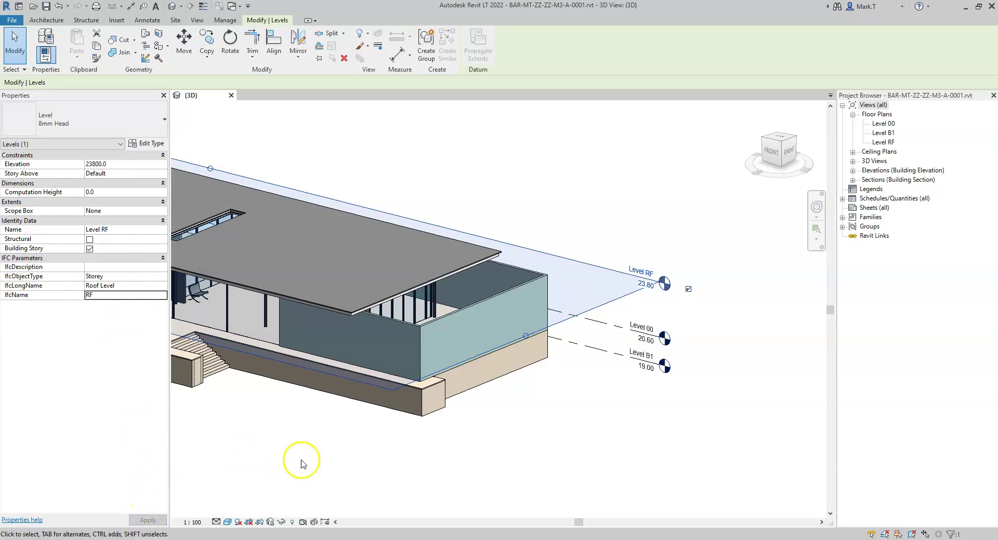
- Set the IfcDescription of Level RF to Roof and that of Level B1 to Basement, leaving no level selected
left_click(101, 266)
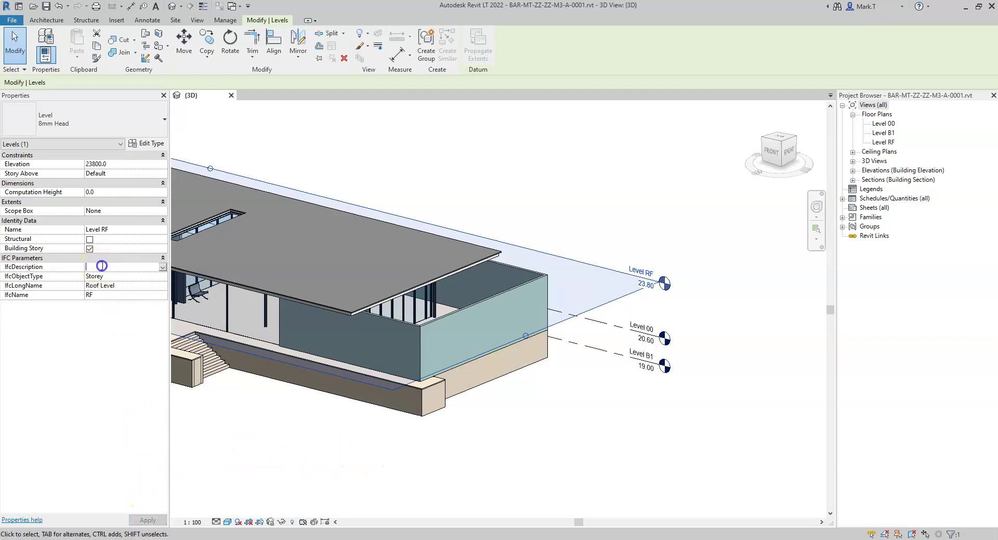
type("Roof")
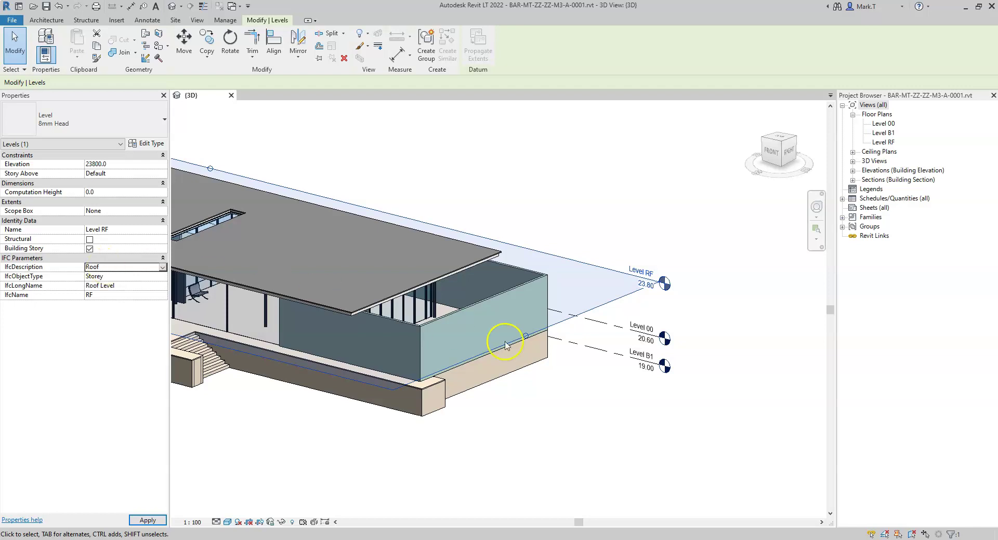
left_click(595, 347)
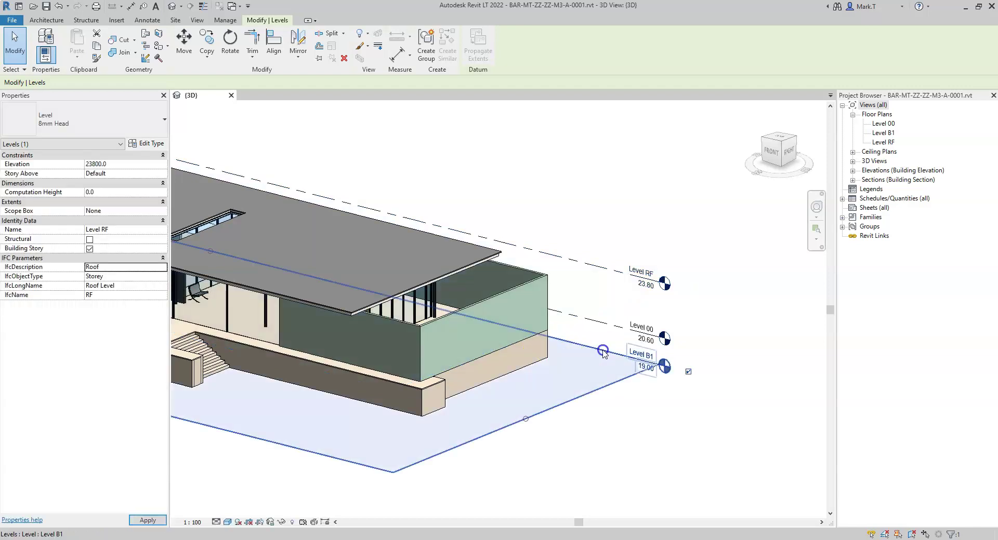
left_click(109, 267)
type("Basement")
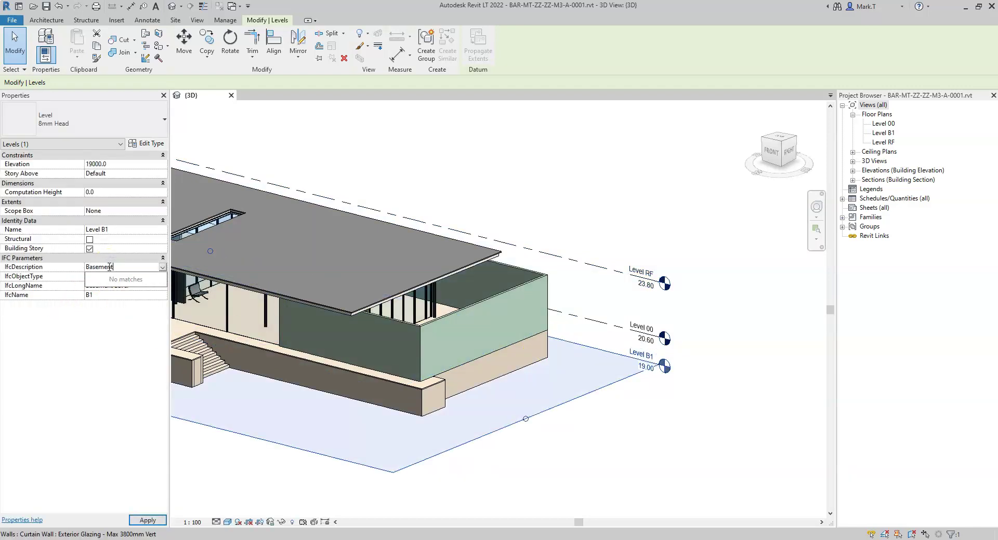
key("Return")
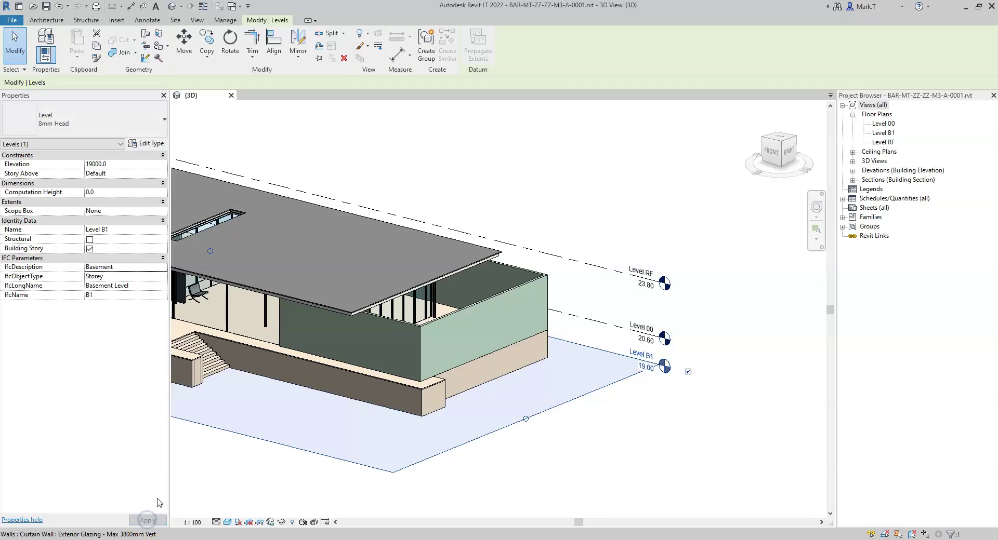
left_click(226, 478)
- Switch to DDS-CAD Viewer and inspect the exported names and descriptions of the building storeys, selecting storey 00
scroll(271, 415, "down", 3)
middle_click_drag(270, 416, 562, 386)
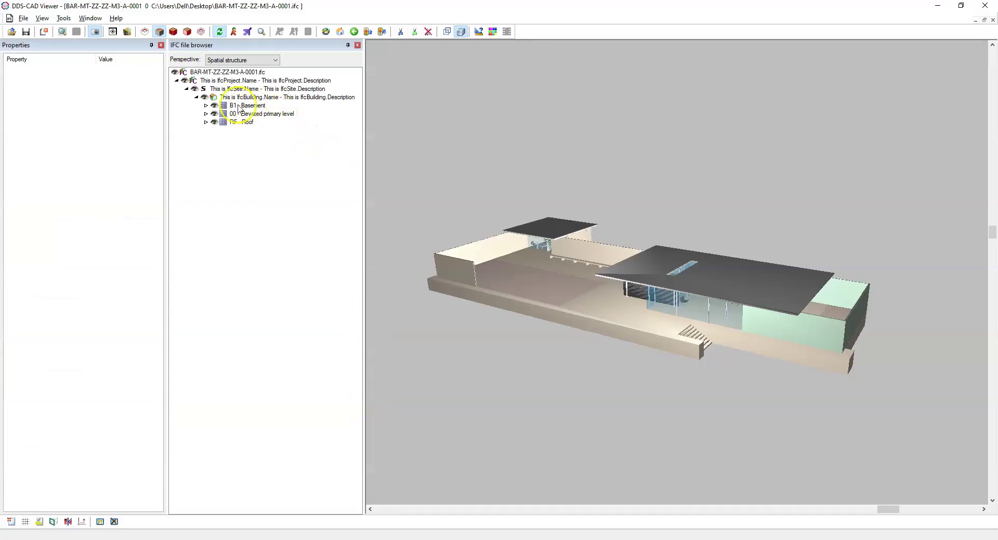
left_click(240, 115)
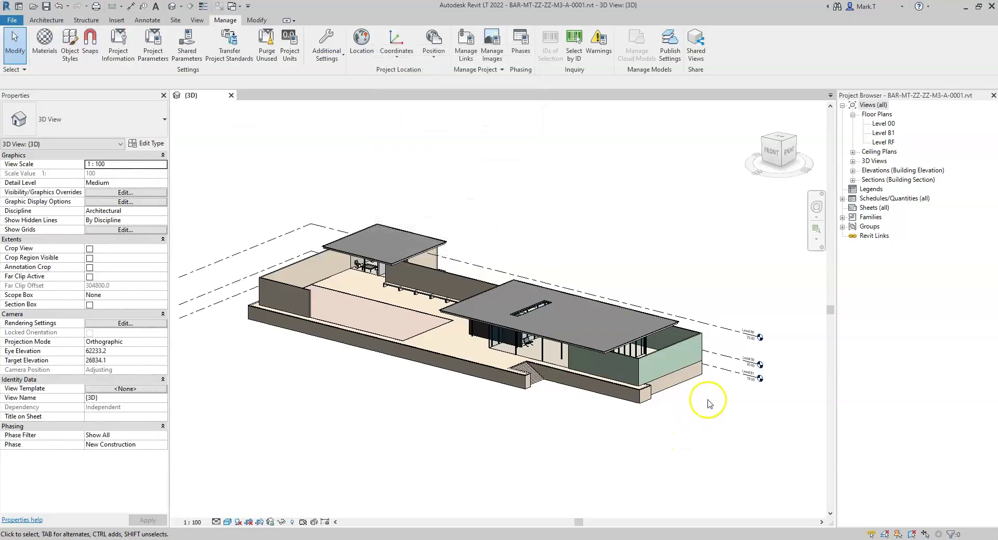
- For Level 00 in Revit, enable EntranceLevel and AboveGround, set GrossPlannedArea to 750 m², and apply the values
left_click(725, 359)
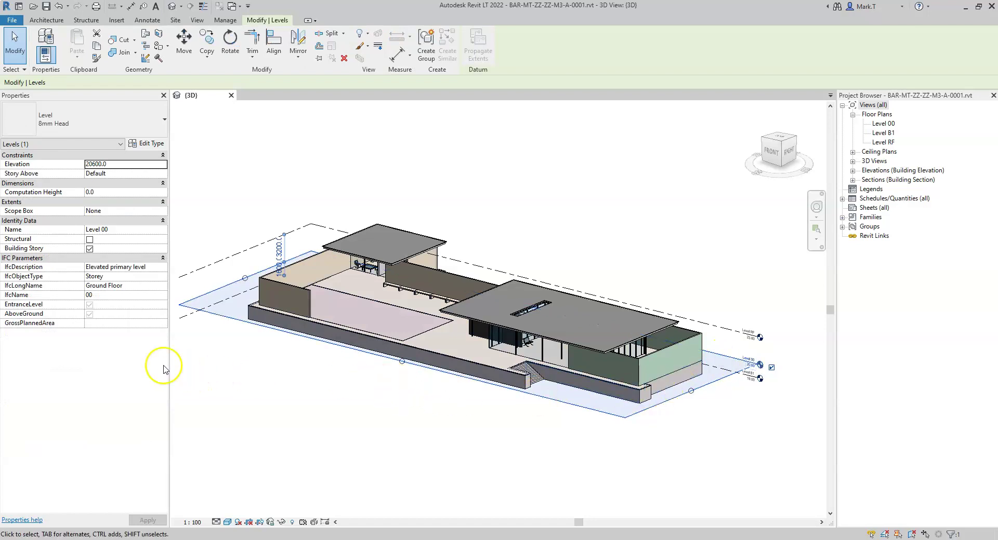
left_click(90, 305)
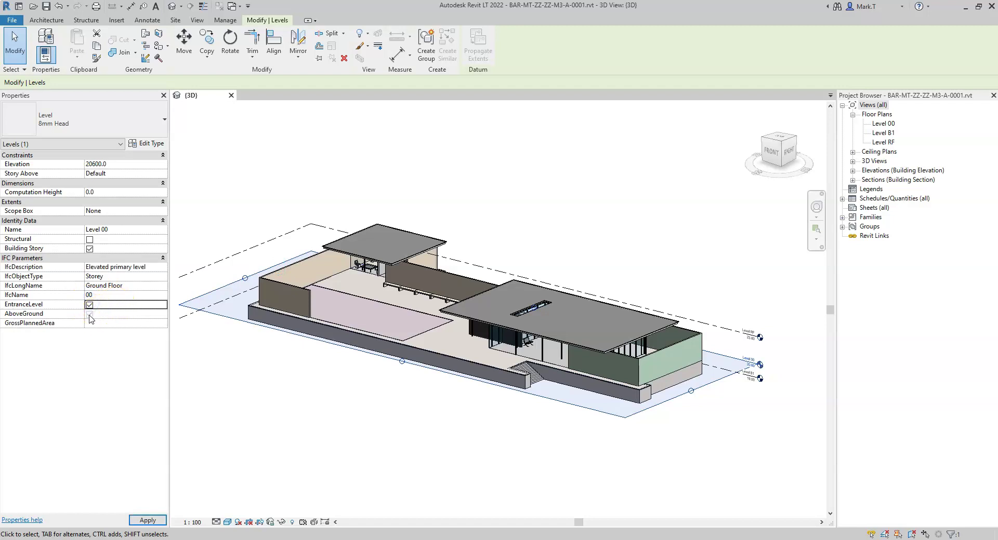
left_click(90, 314)
left_click(103, 324)
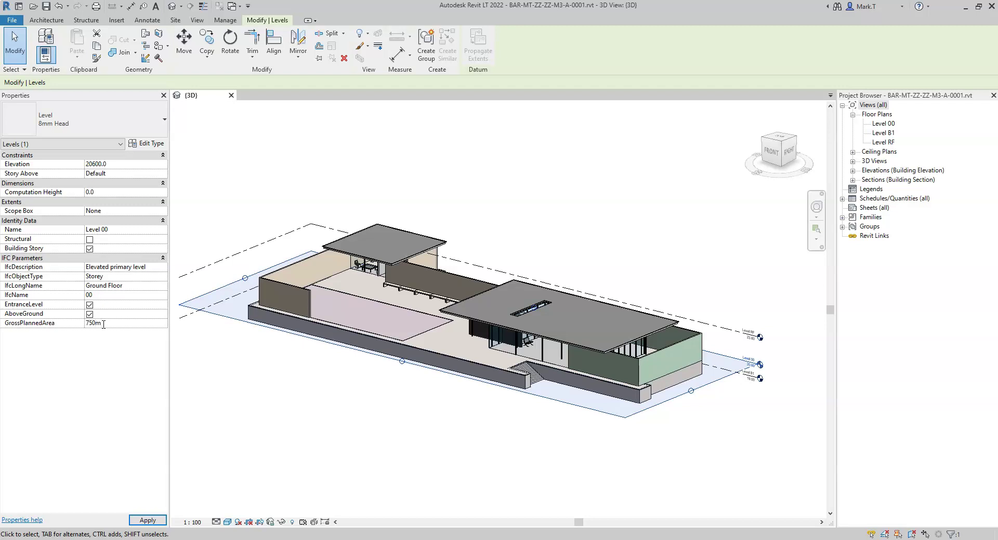
key("Return")
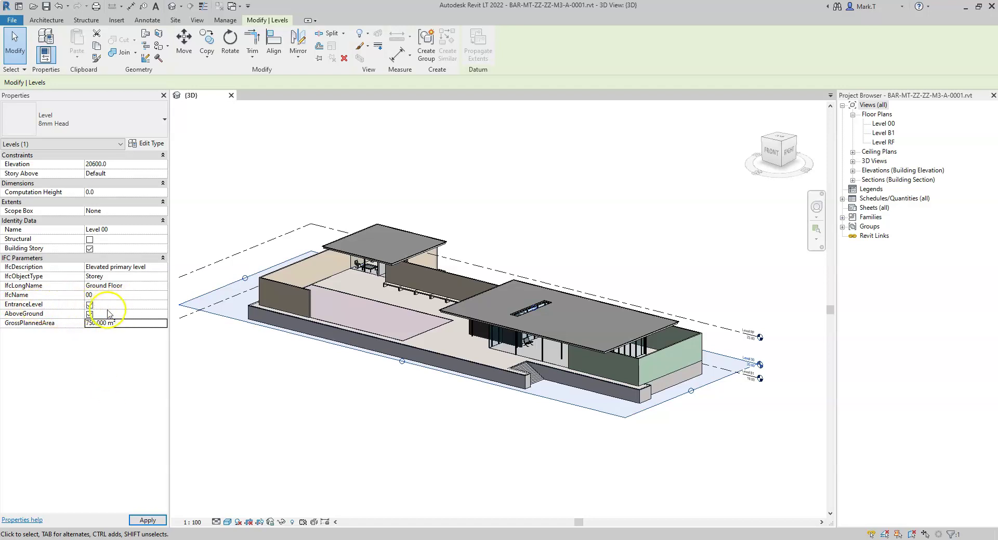
left_click(147, 521)
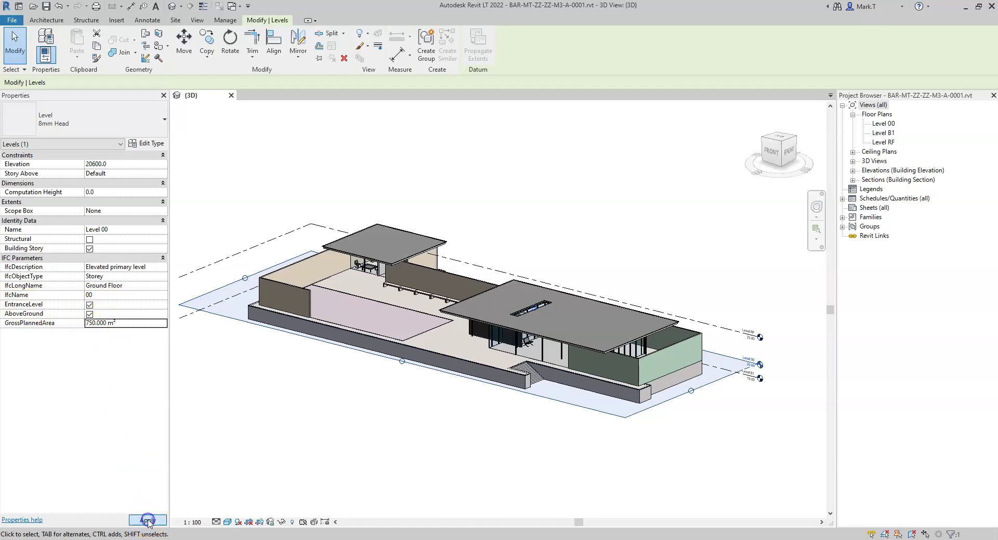
left_click(224, 370)
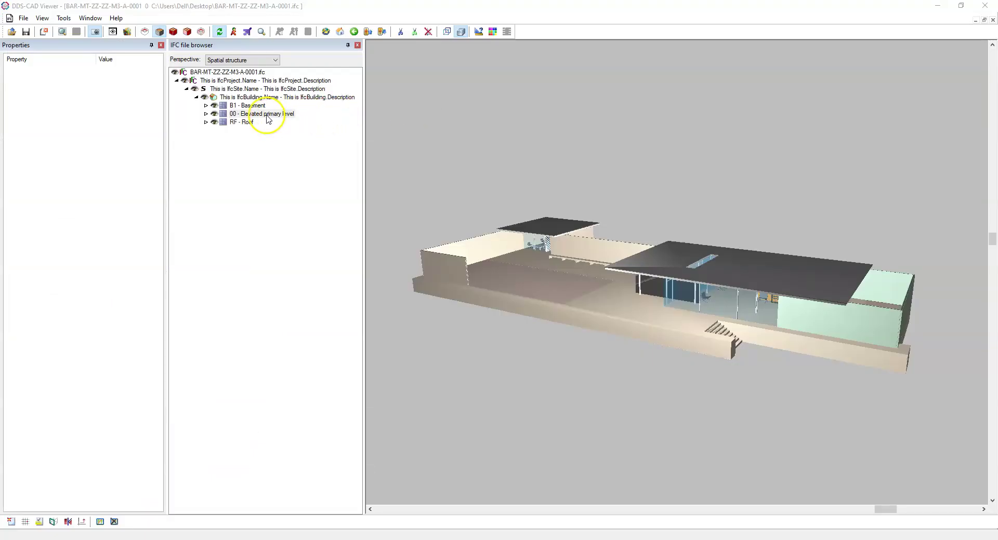
- Switch to DDS-CAD Viewer and inspect the exported Pset_BuildingStoreyCommon properties of the elevated primary level storey
left_click(267, 115)
left_click(247, 114)
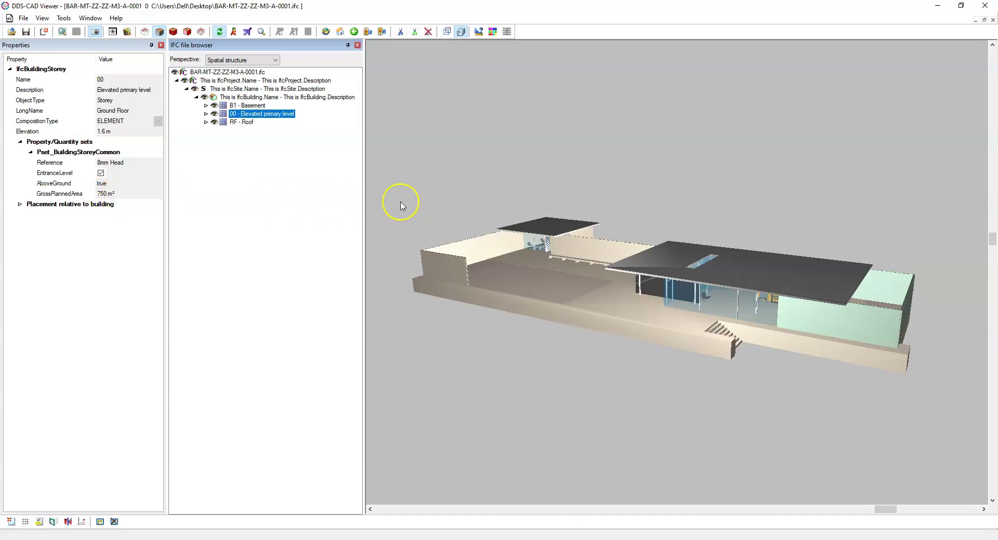
- Switch to the IFC4 documentation and examine the GrossHeight and NetHeight definitions in Qto_BuildingStoreyBaseQuantities
key("alt+Tab")
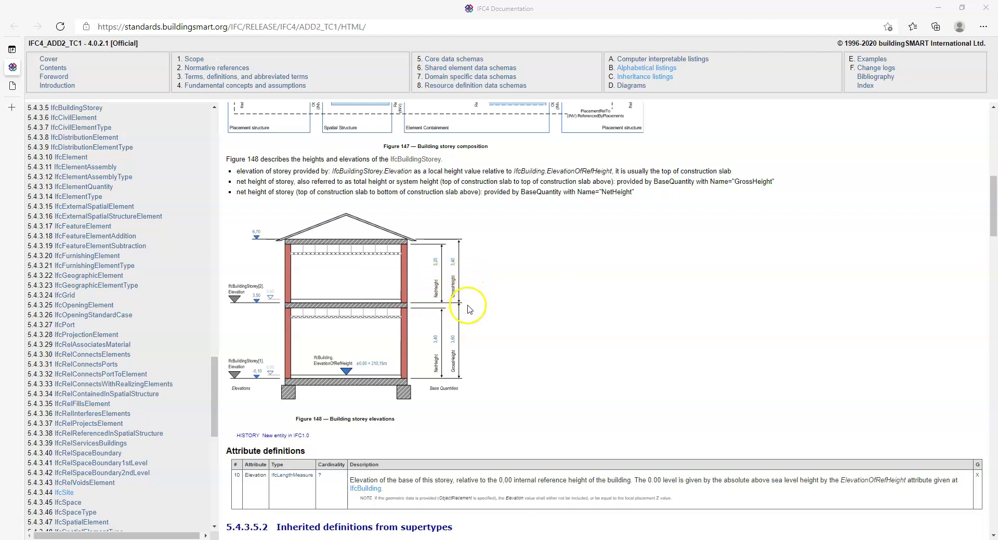
scroll(468, 312, "down", 15)
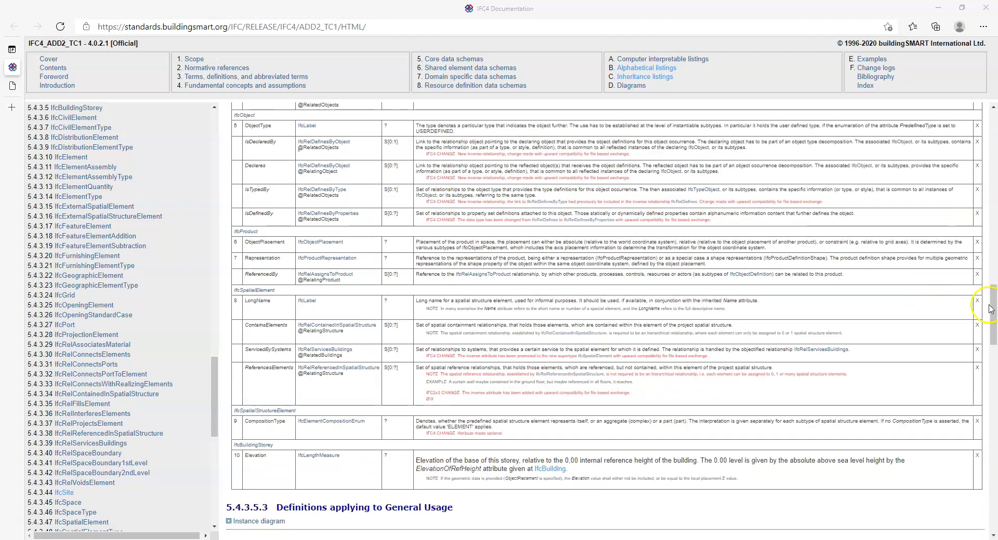
left_click_drag(993, 276, 993, 450)
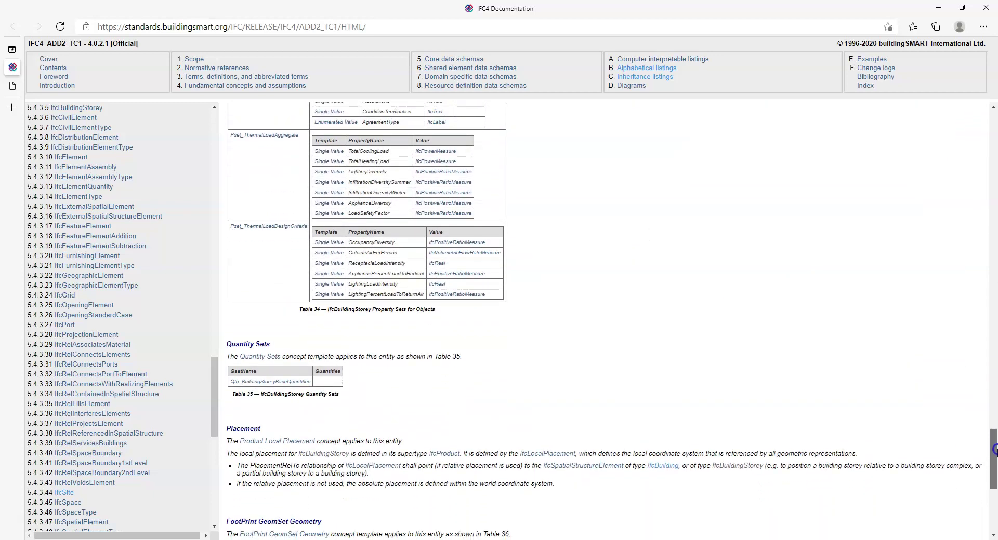
left_click(301, 383)
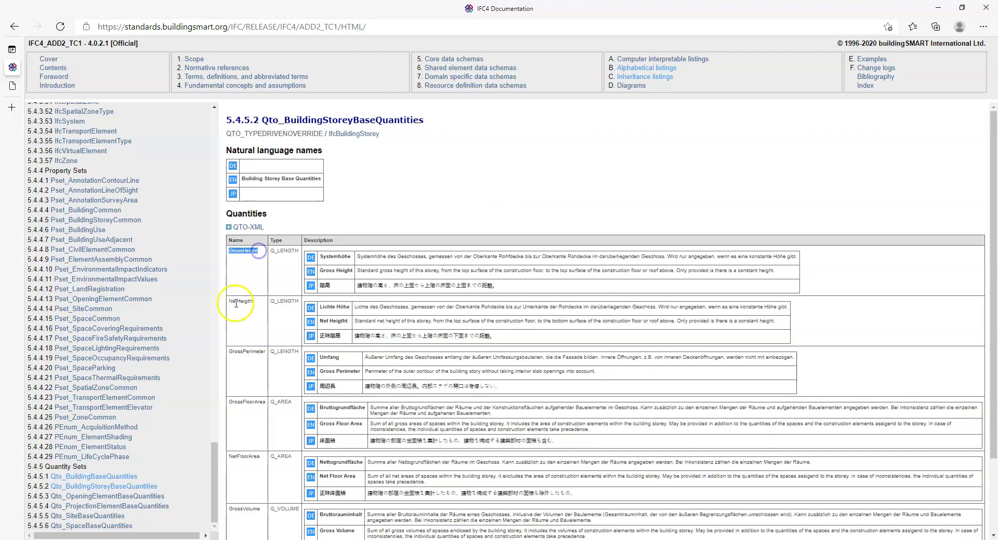
left_click_drag(229, 302, 260, 303)
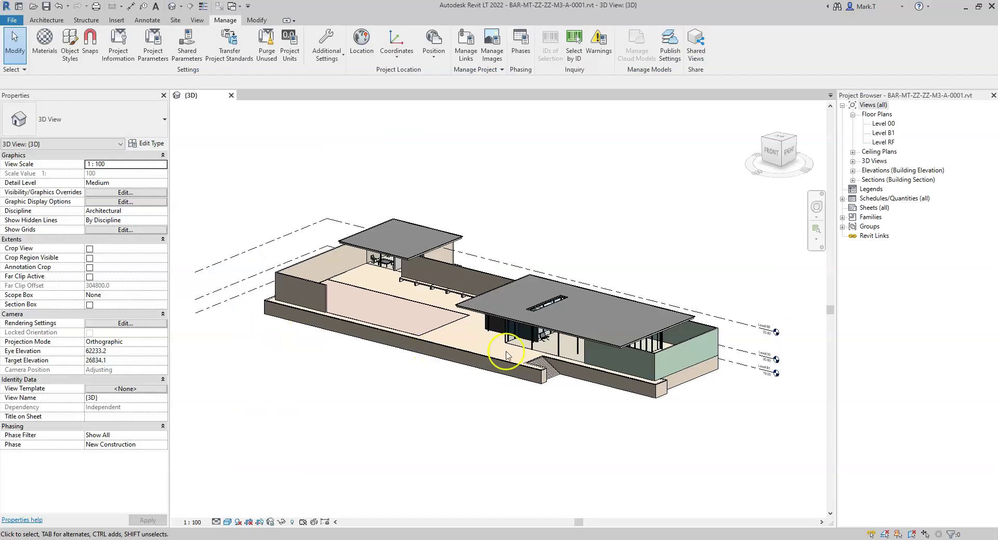
- For Level 00 in Revit, set IfcQtyGrossHeight to 3240 and IfcQtyNetHeight to 3200, apply the values, and deselect the level
left_click(744, 354)
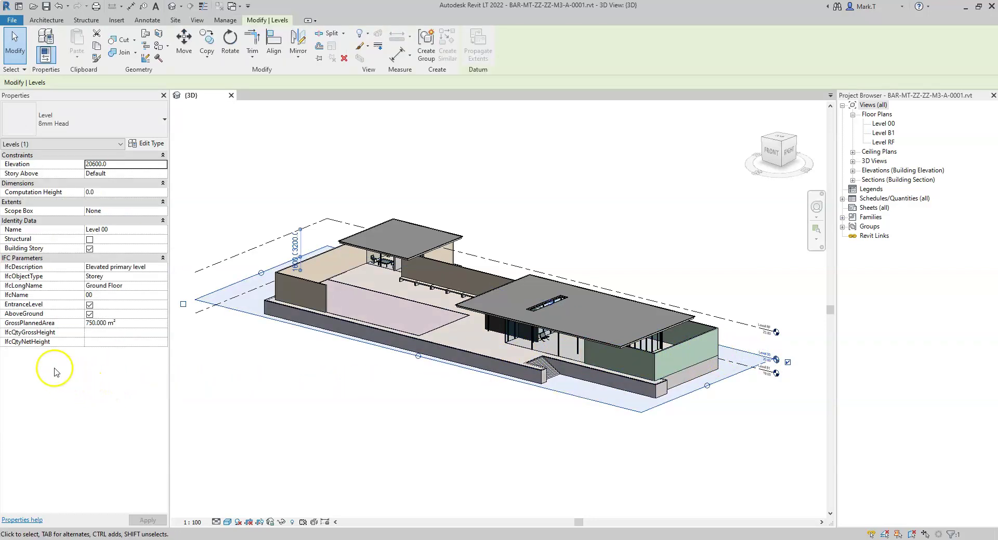
left_click(98, 334)
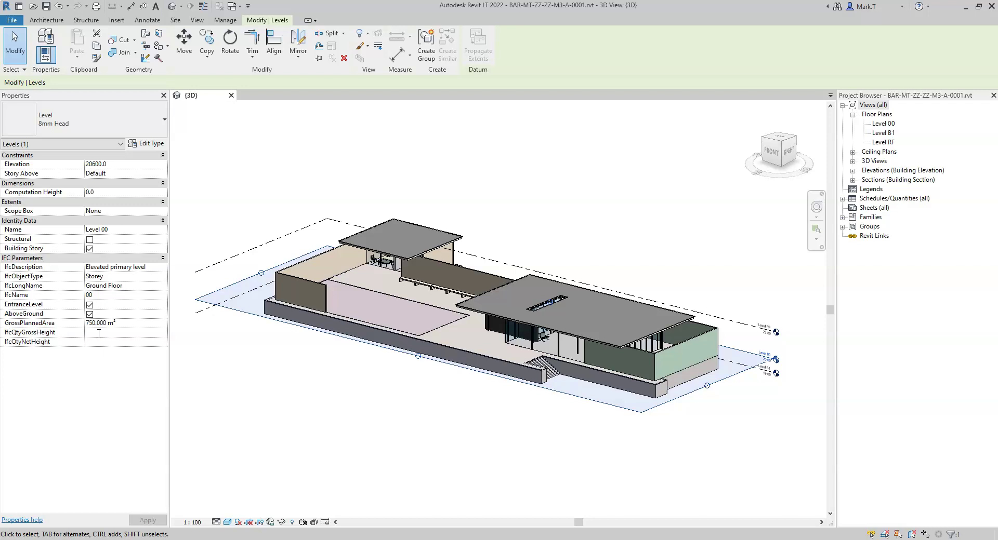
key("Return")
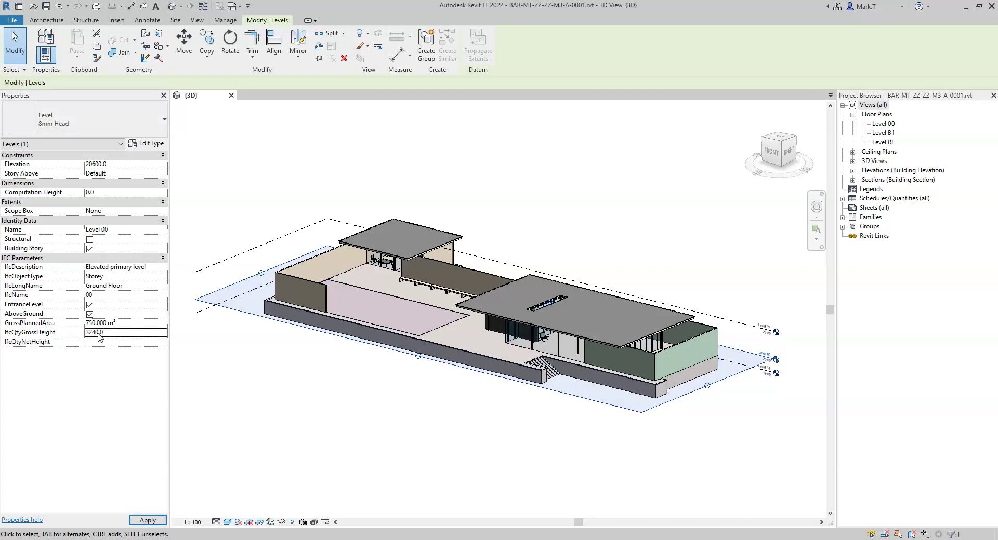
left_click(116, 343)
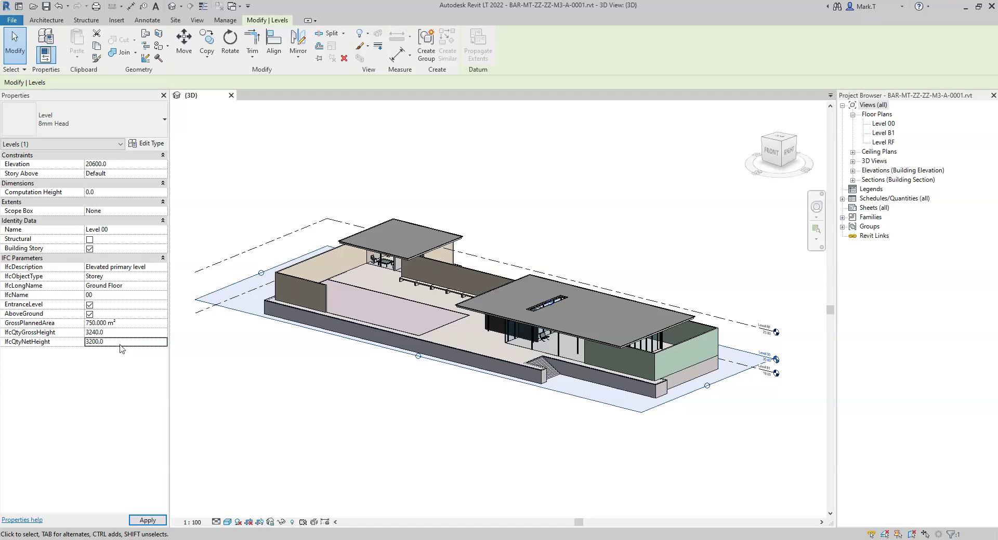
left_click(148, 520)
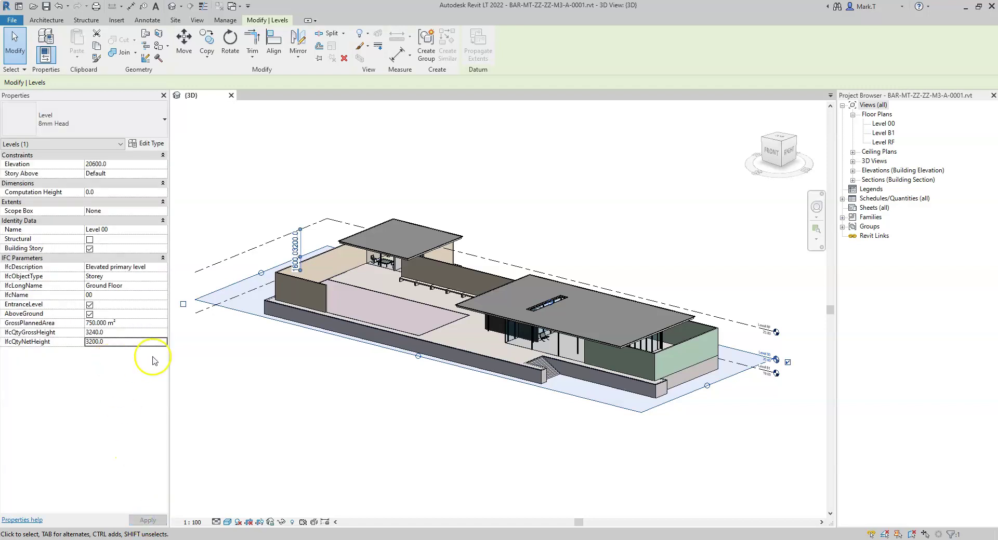
left_click(249, 388)
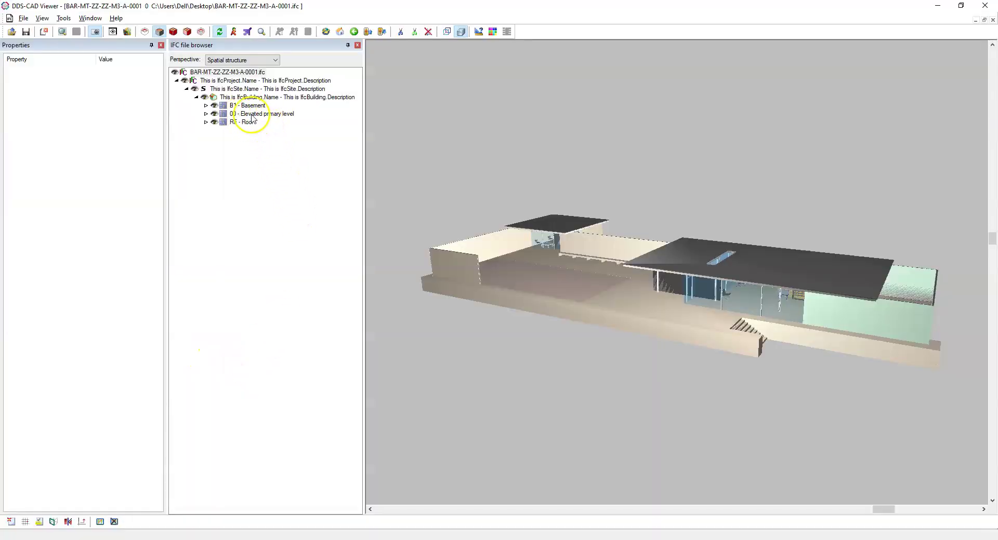
- Switch to DDS-CAD Viewer and inspect the exported height quantities of the elevated primary level storey
left_click(259, 114)
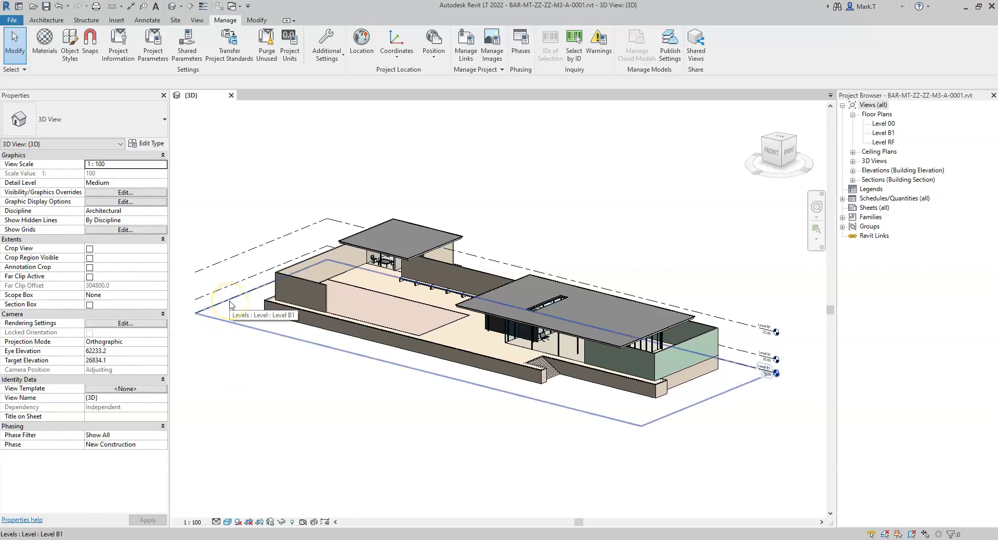
- Turn off Building Story for Level B1 in Revit and deselect the level
left_click(234, 301)
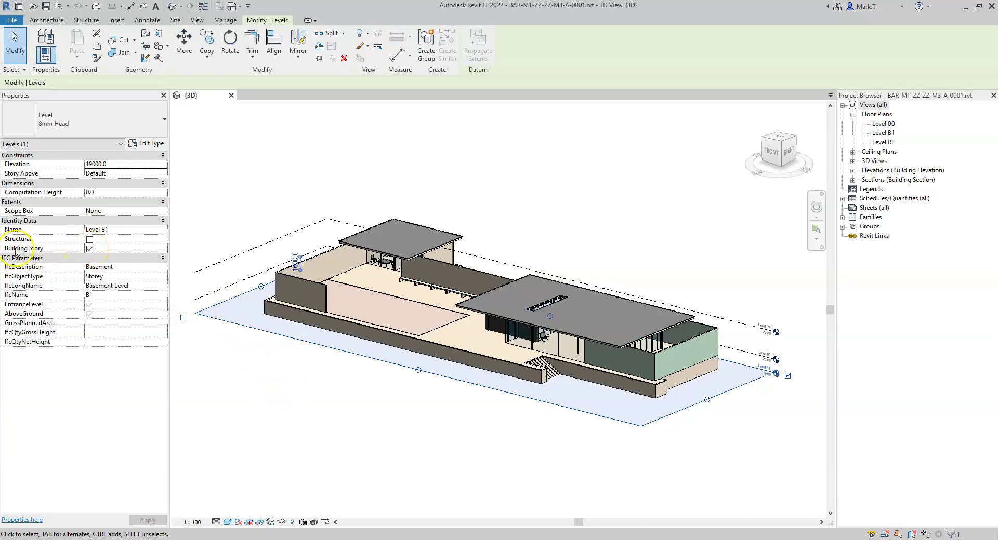
left_click(89, 250)
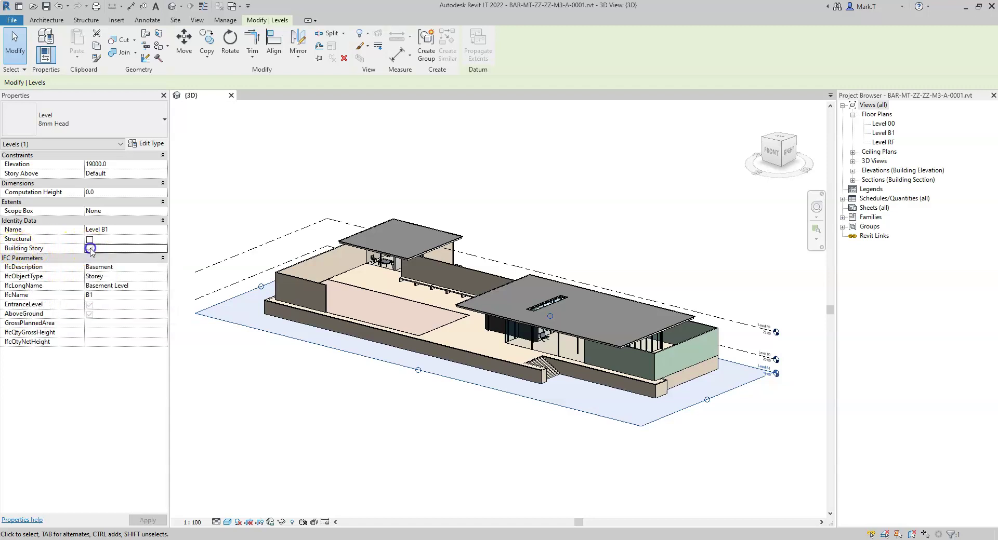
left_click(223, 218)
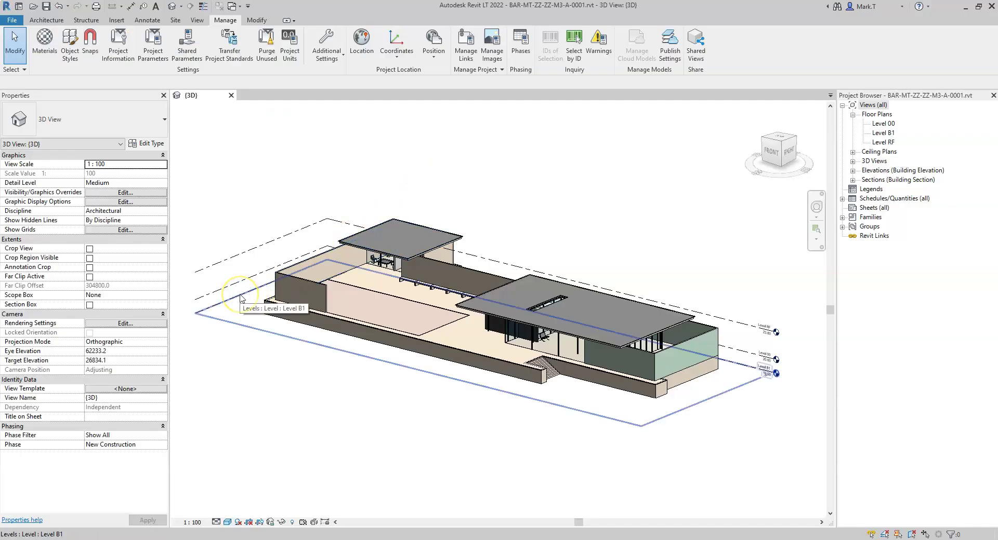
- Turn Building Story back on for Level B1 and apply the change
left_click(240, 295)
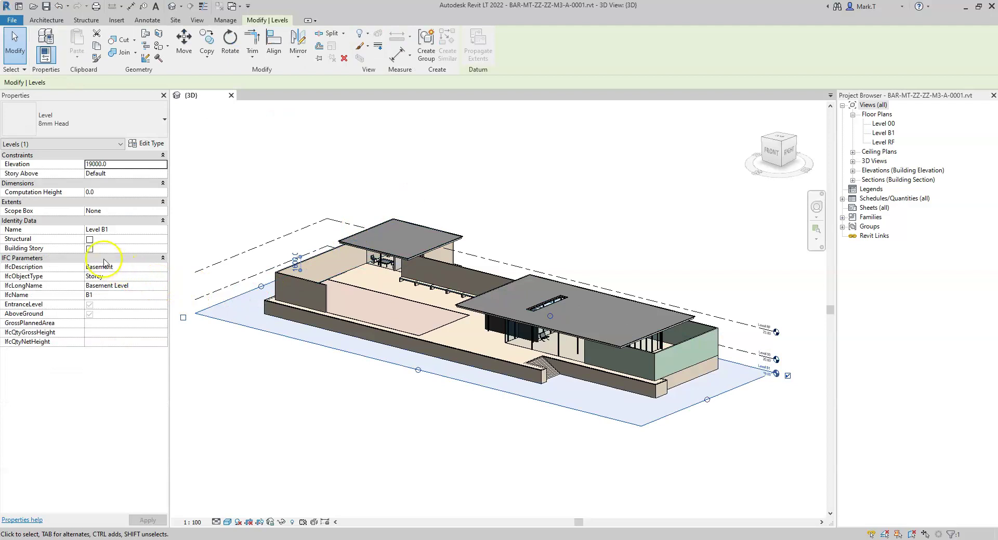
left_click(89, 250)
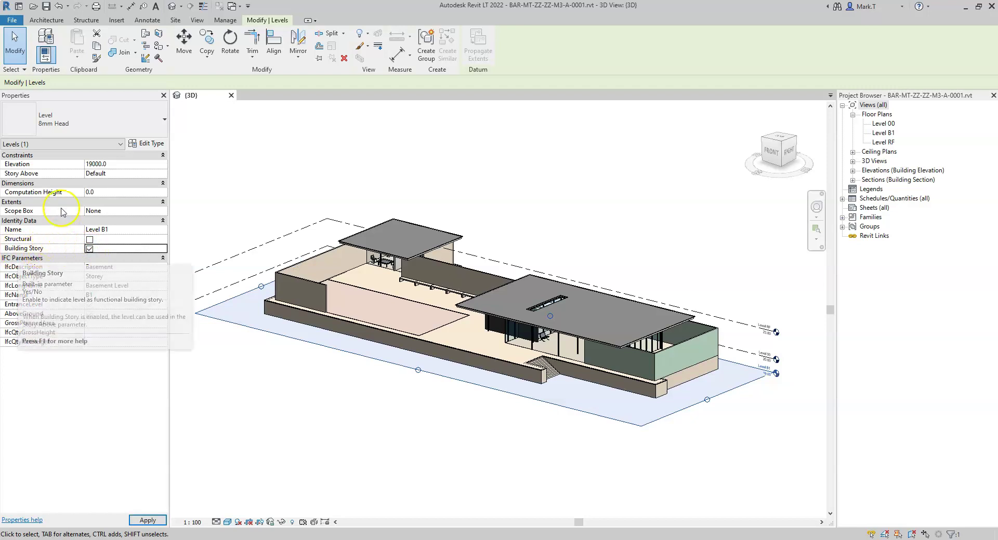
key("Return")
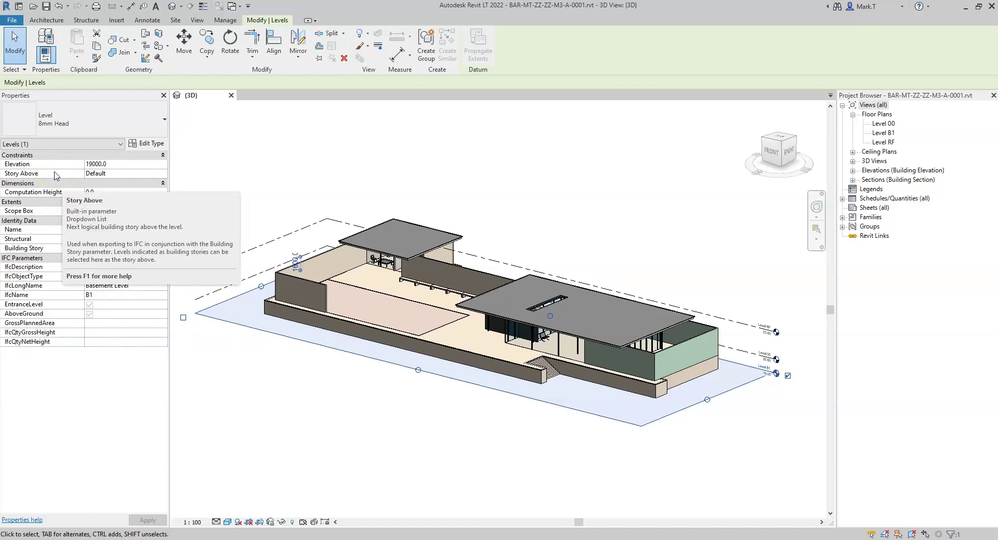
- Review the Story Above options for Level B1, keep Default, and deselect the level
left_click(164, 174)
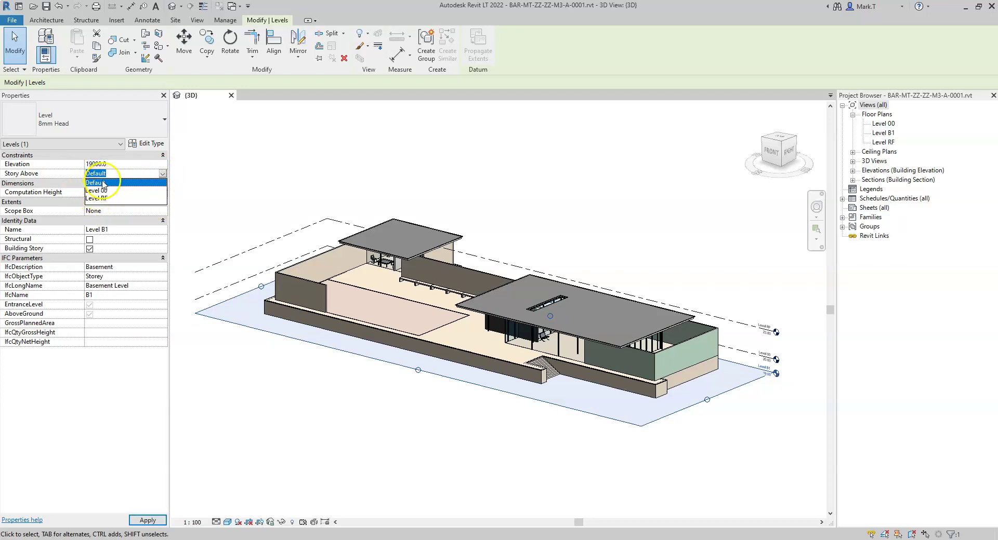
left_click(109, 173)
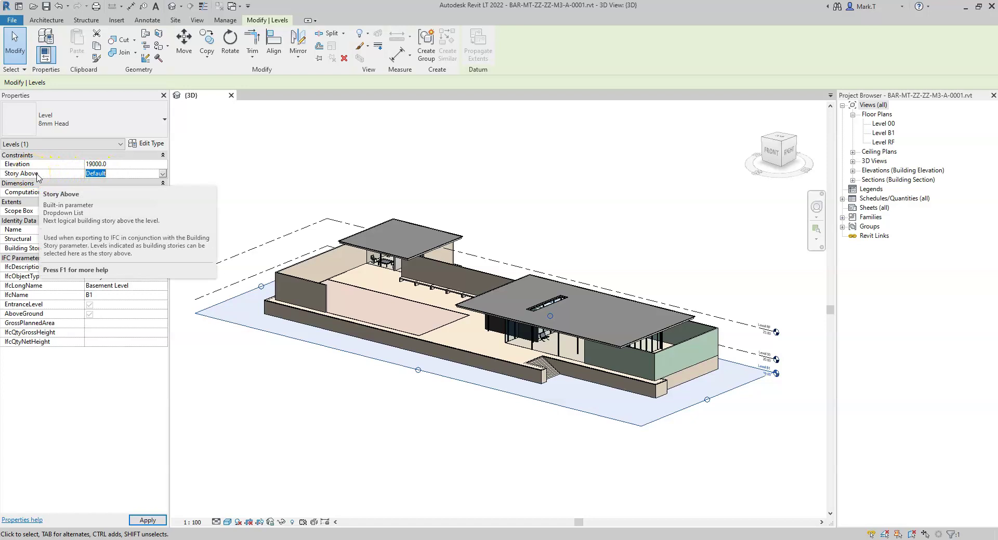
left_click(163, 174)
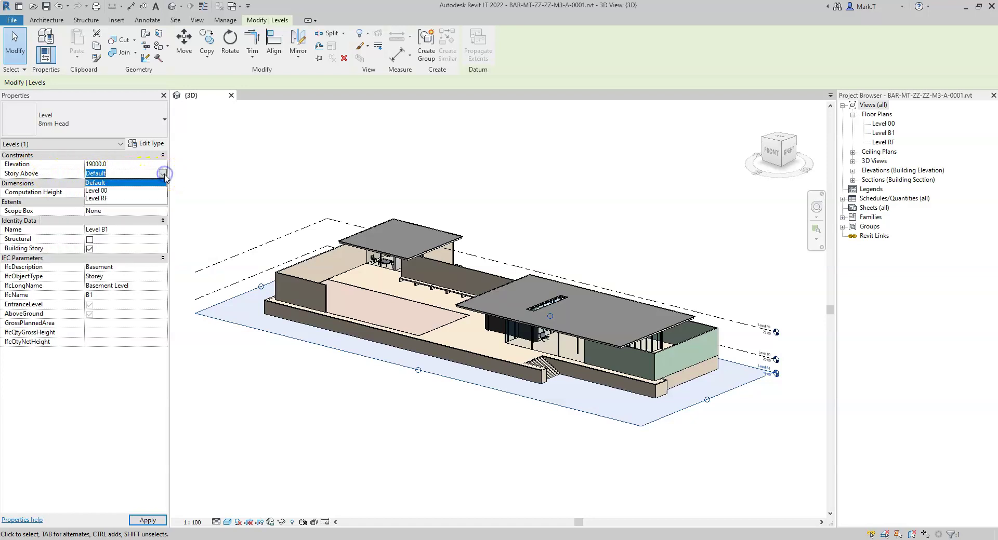
left_click(110, 199)
left_click(103, 185)
left_click(238, 179)
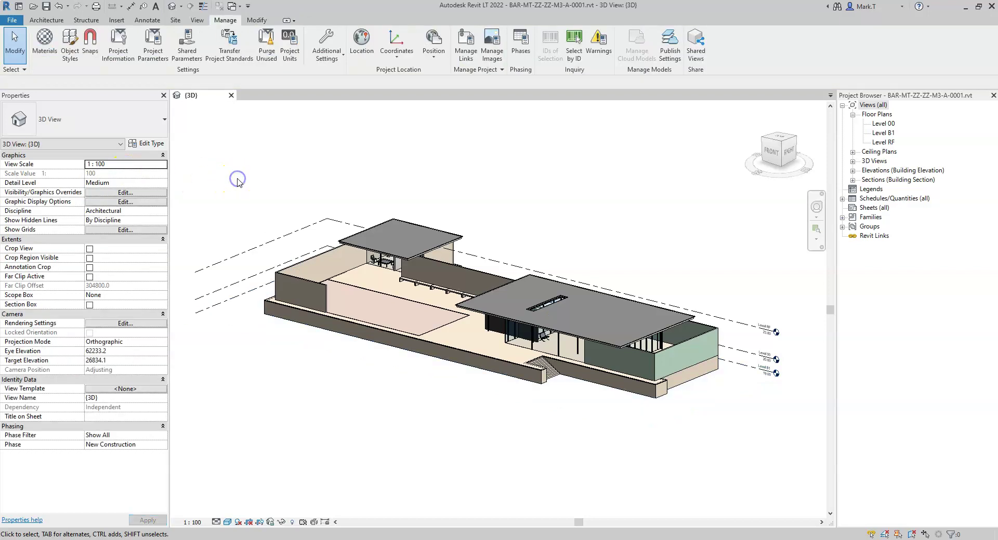